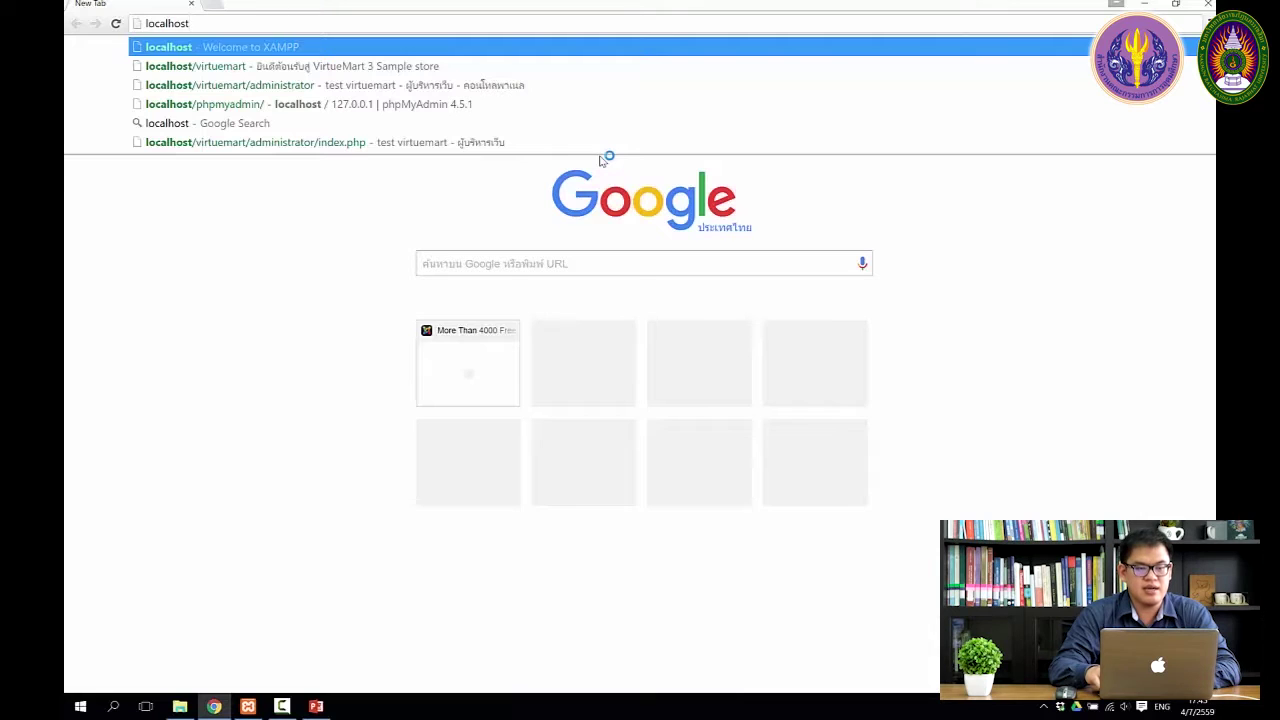
# Load the localhost/virtuemart/administrator login page from the address suggestions
pyautogui.write('/')
pyautogui.press('Down')
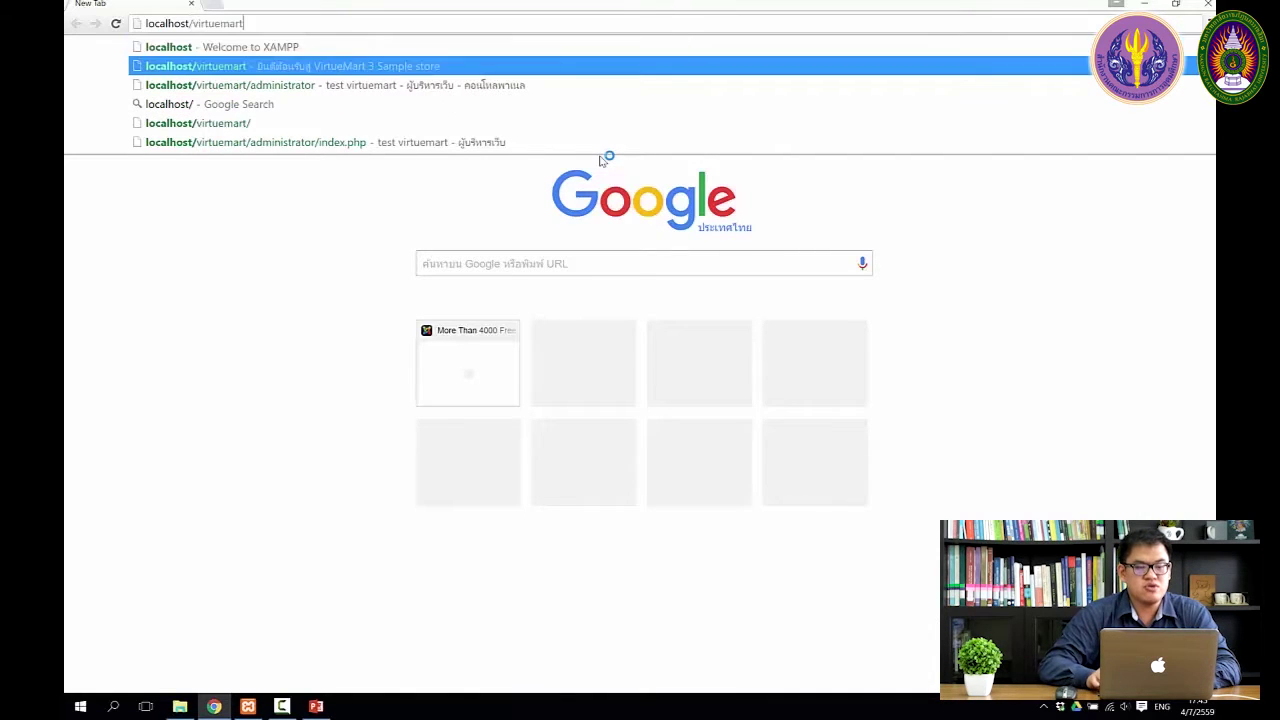
pyautogui.press('Down')
pyautogui.press('Return')
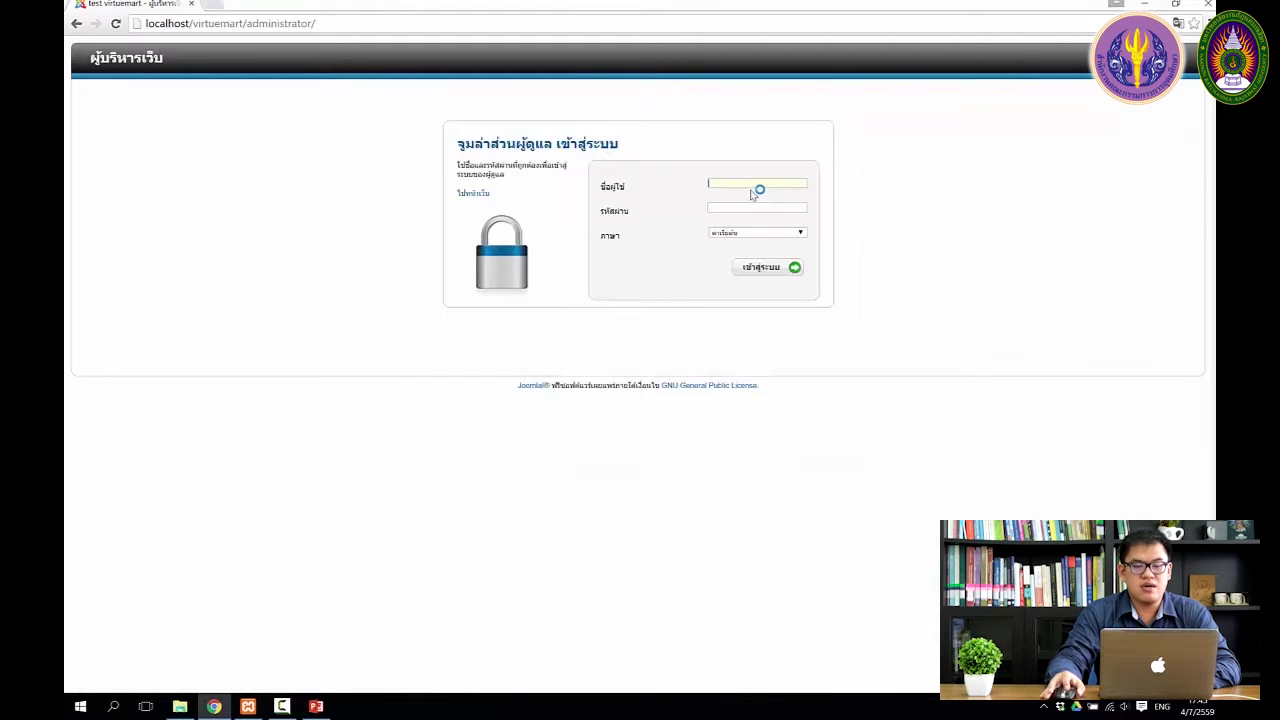
# Sign in with the saved administrator username and the account password
pyautogui.write('a')
pyautogui.click(752, 196)
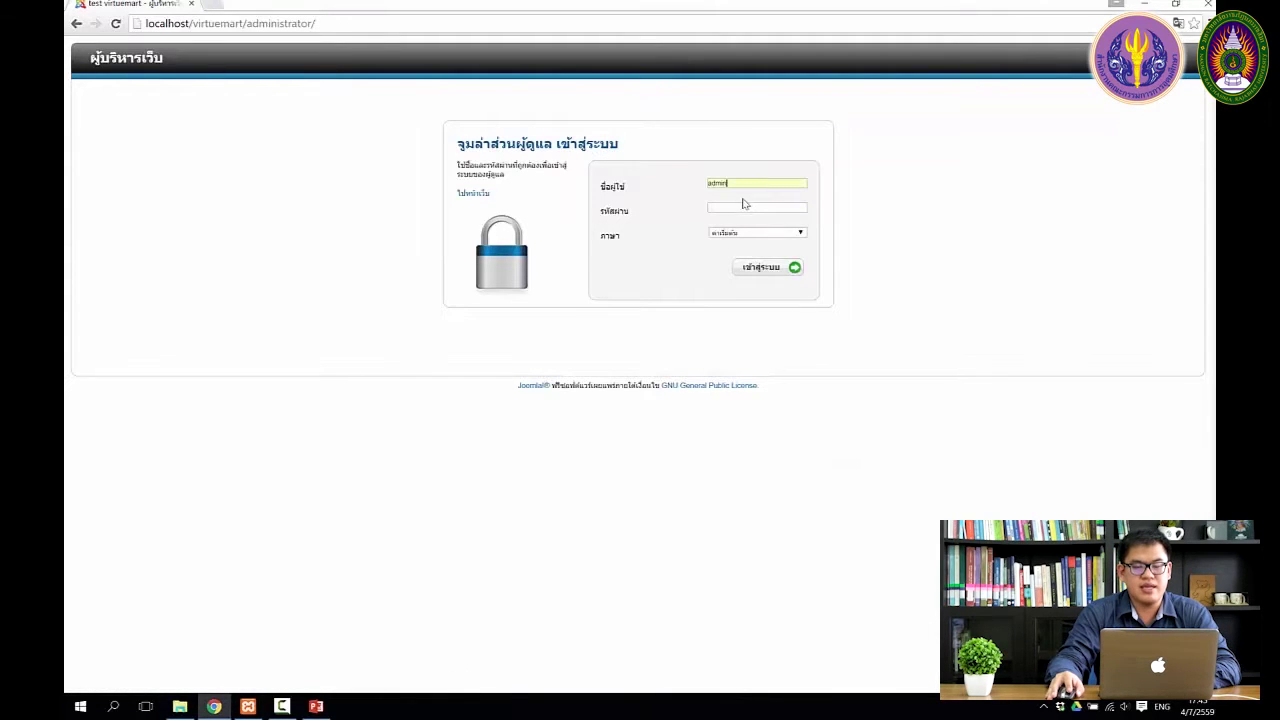
pyautogui.write('1234')
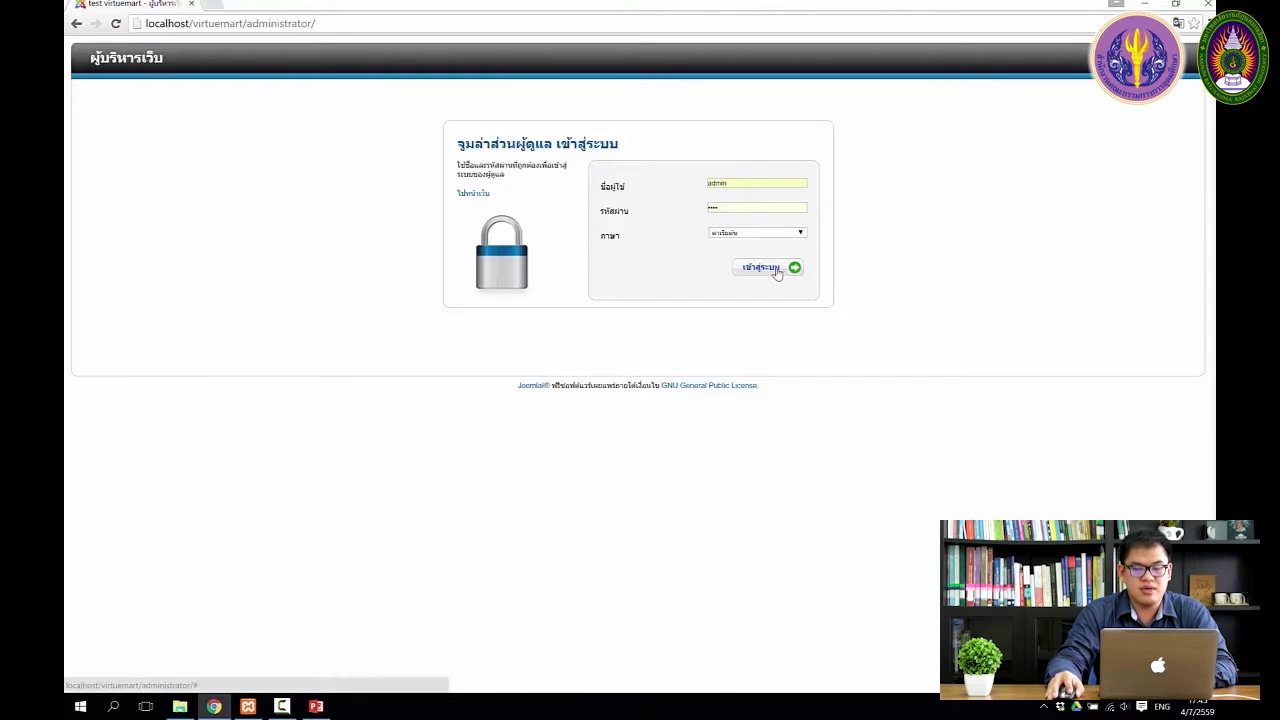
pyautogui.click(776, 270)
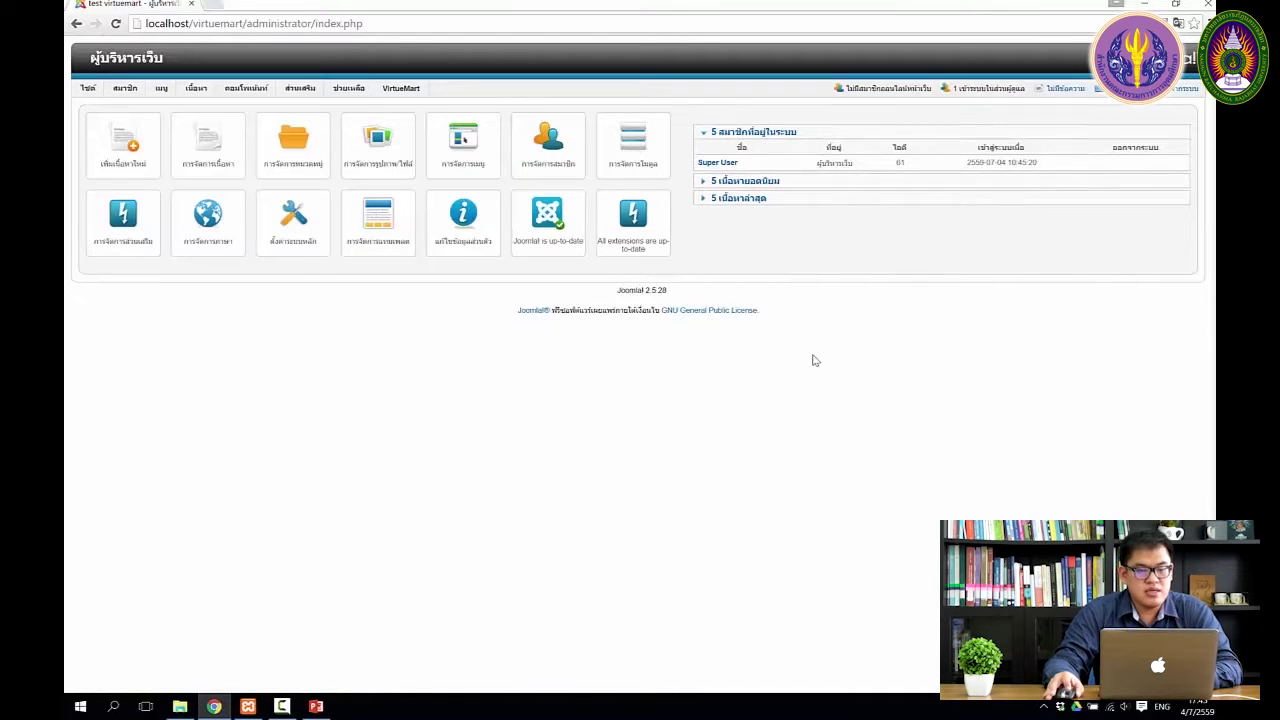
# Go to Extensions > Module Manager to list the site modules
pyautogui.moveTo(304, 90)
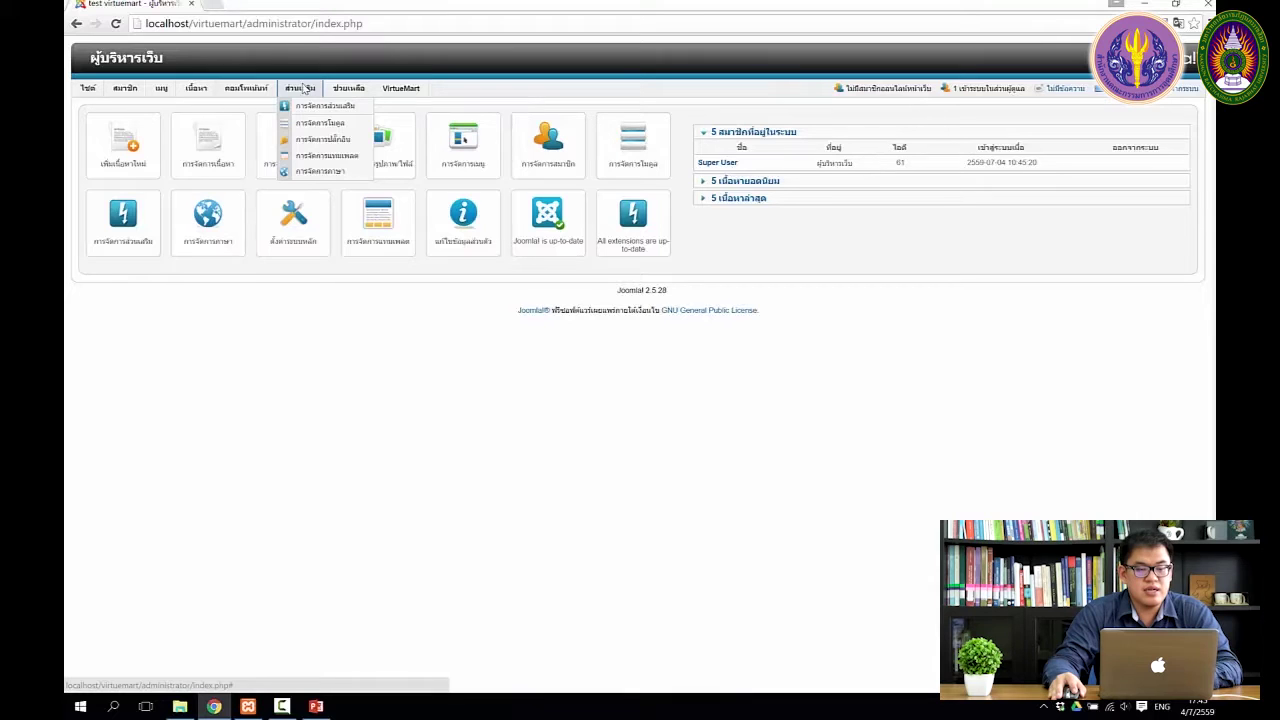
pyautogui.click(321, 129)
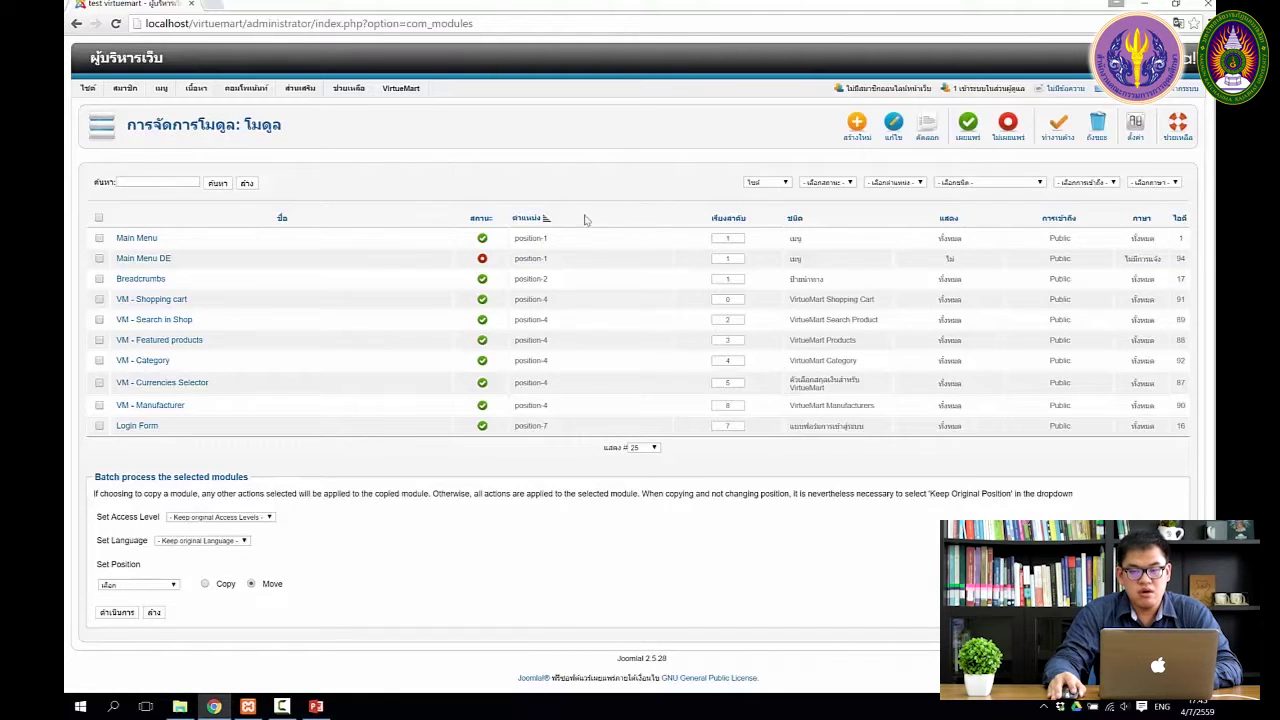
# Open the storefront in a new tab, then unpublish the Main Menu module
pyautogui.click(1075, 85)
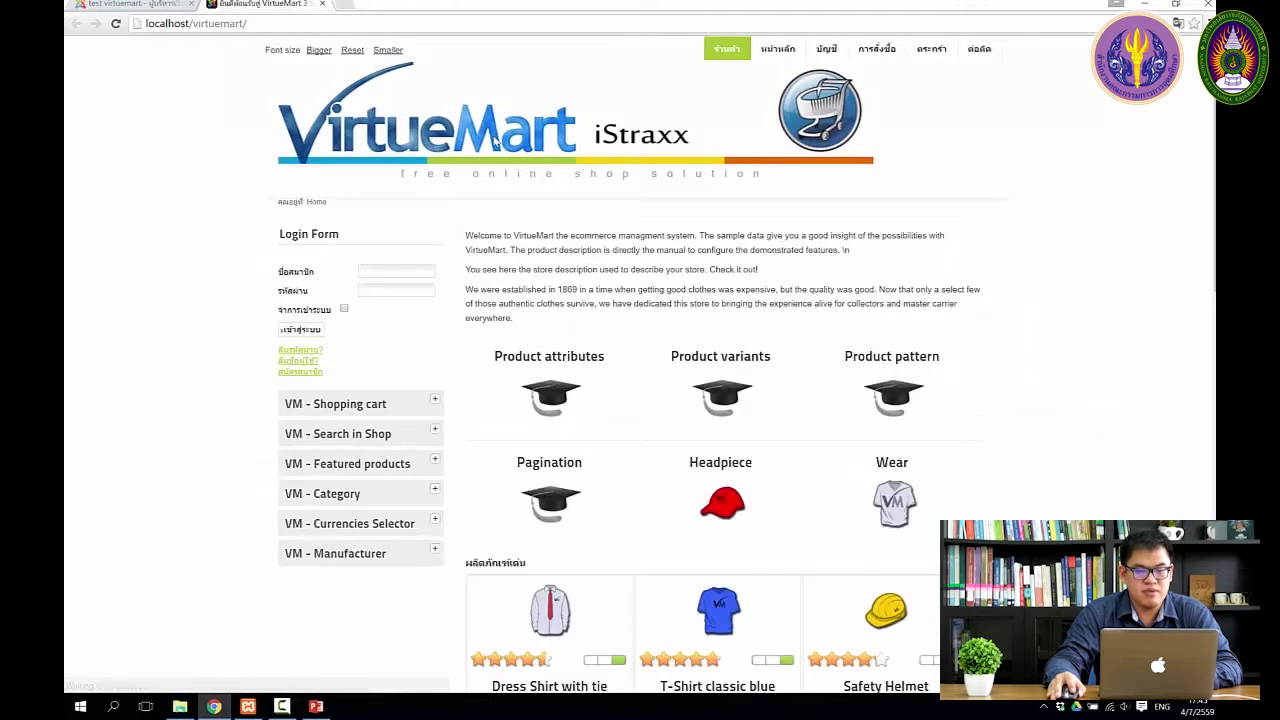
pyautogui.click(150, 5)
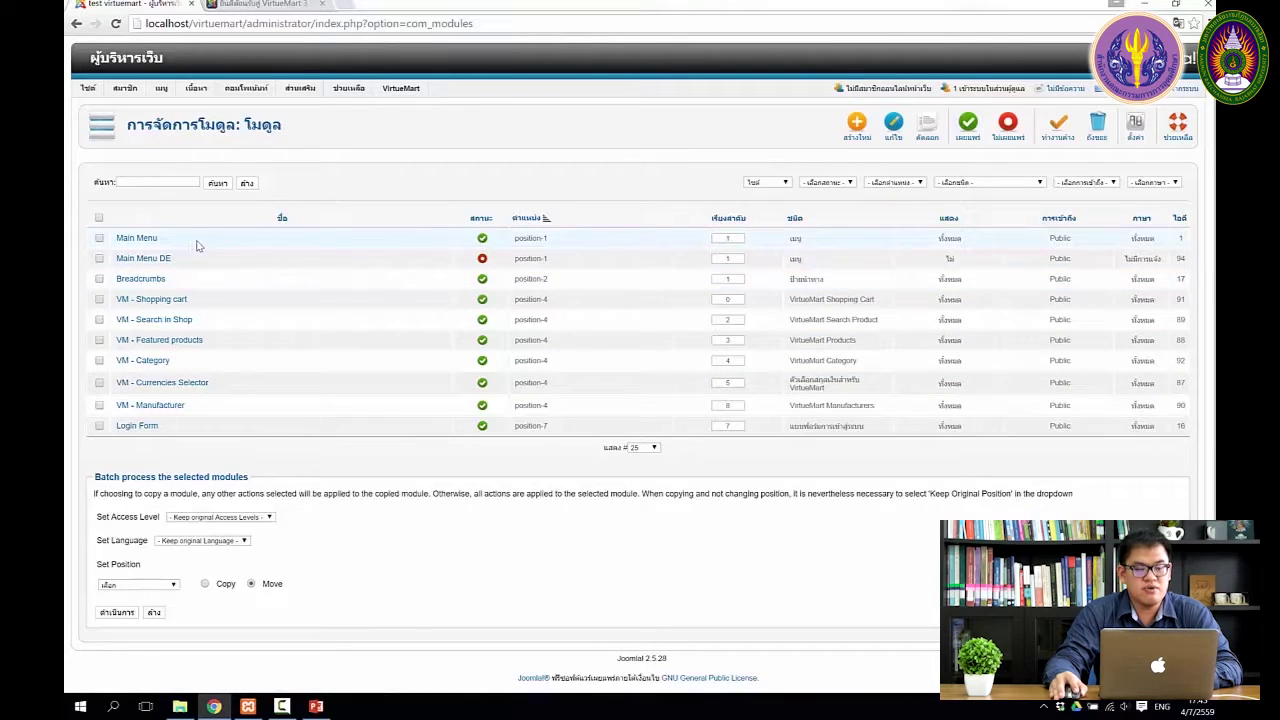
pyautogui.click(483, 240)
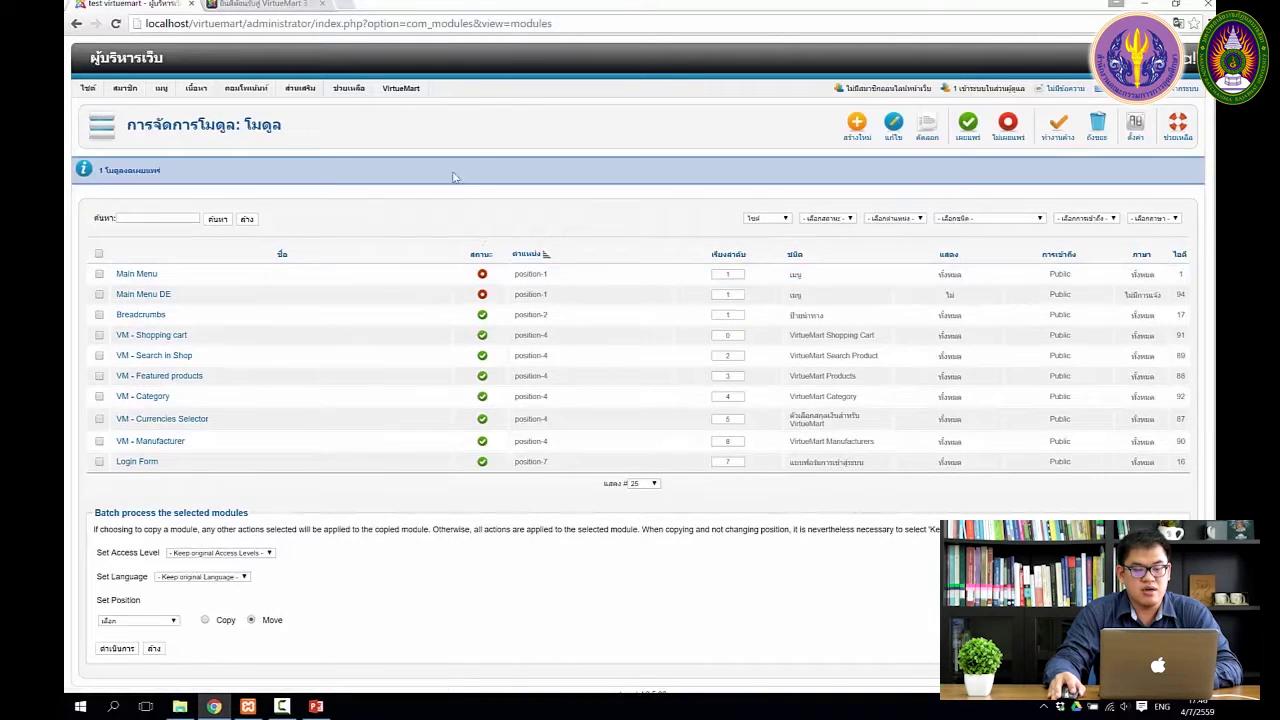
# Reload the storefront to check the menu without Main Menu, then return to the module list
pyautogui.click(265, 4)
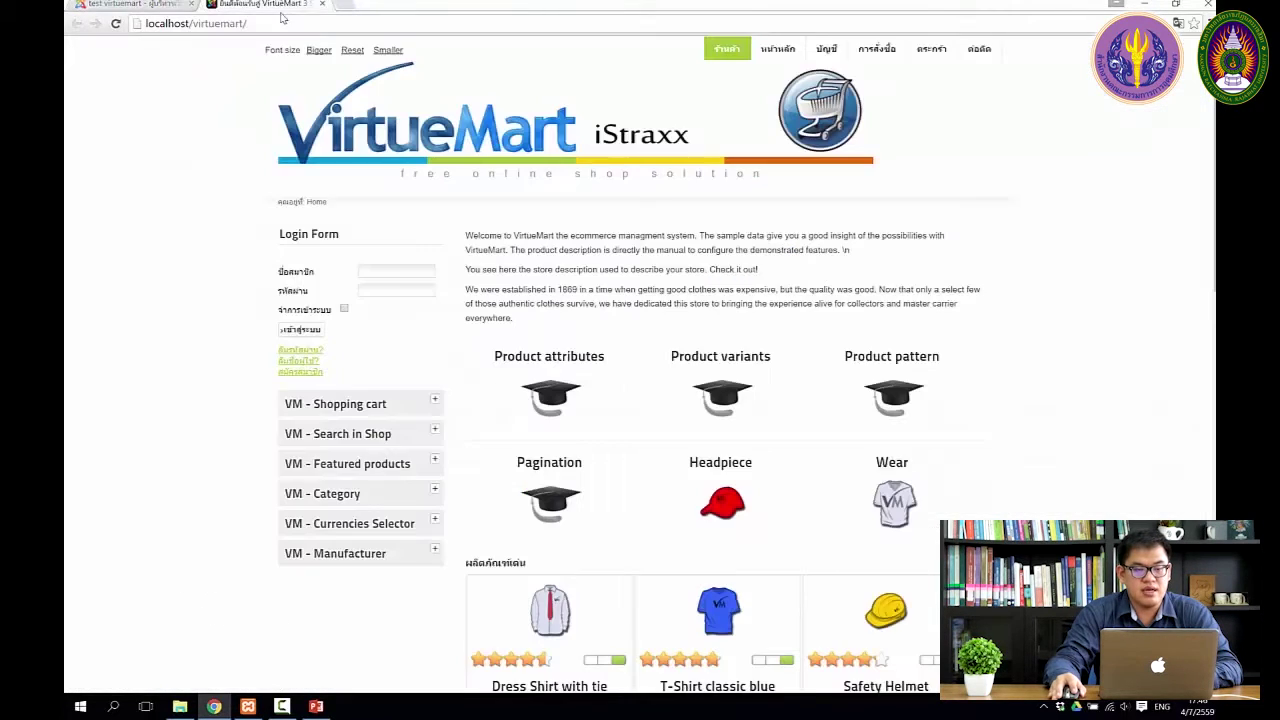
pyautogui.click(116, 24)
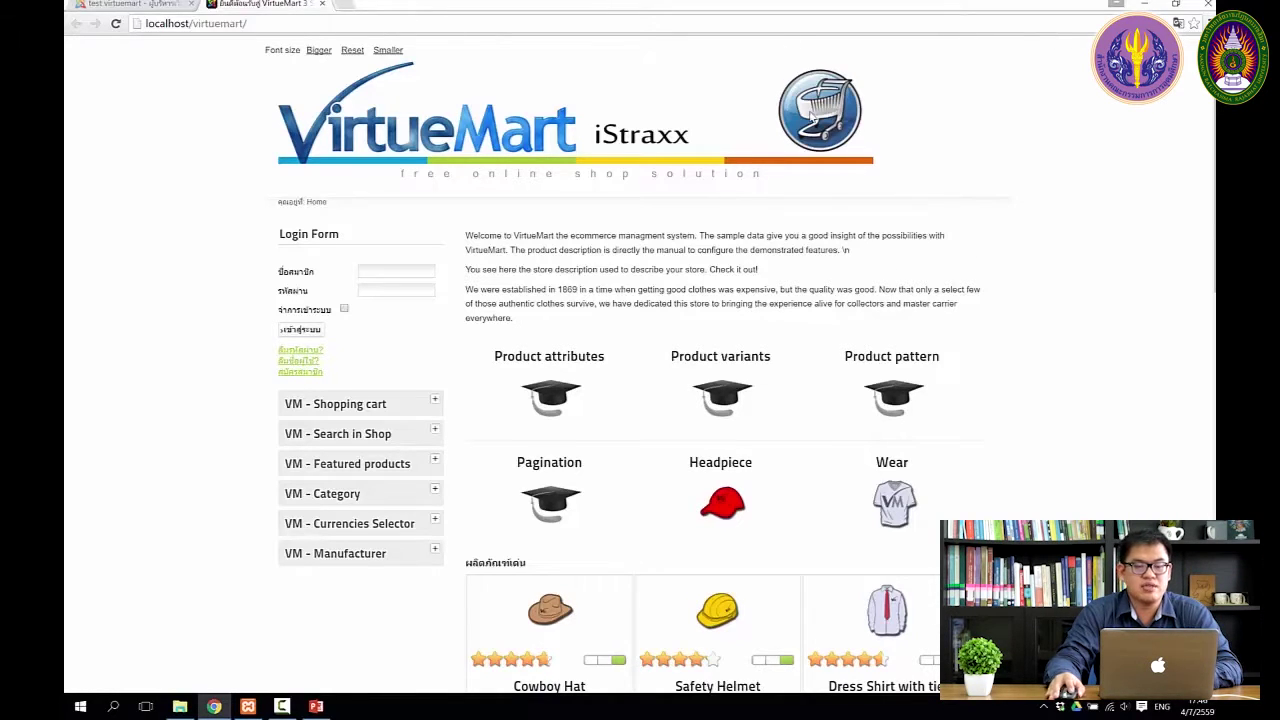
pyautogui.click(140, 5)
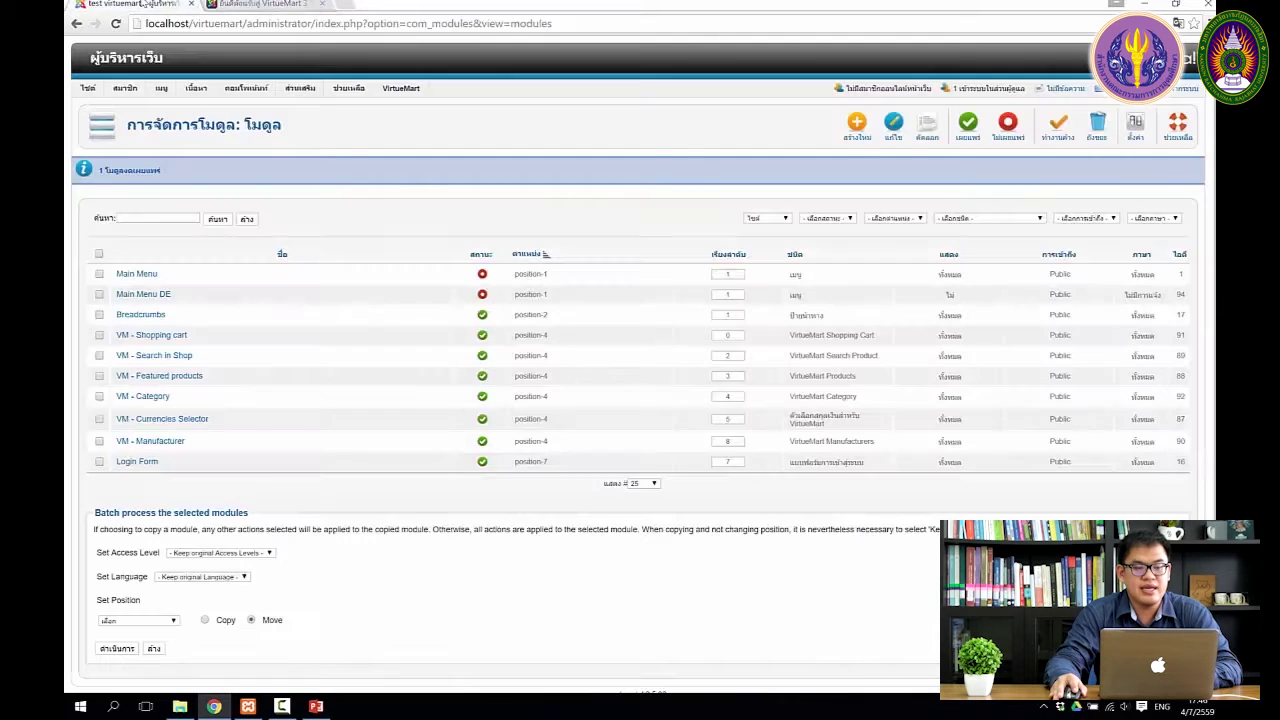
# Republish Main Menu and reload the storefront to confirm the menu is back
pyautogui.click(482, 274)
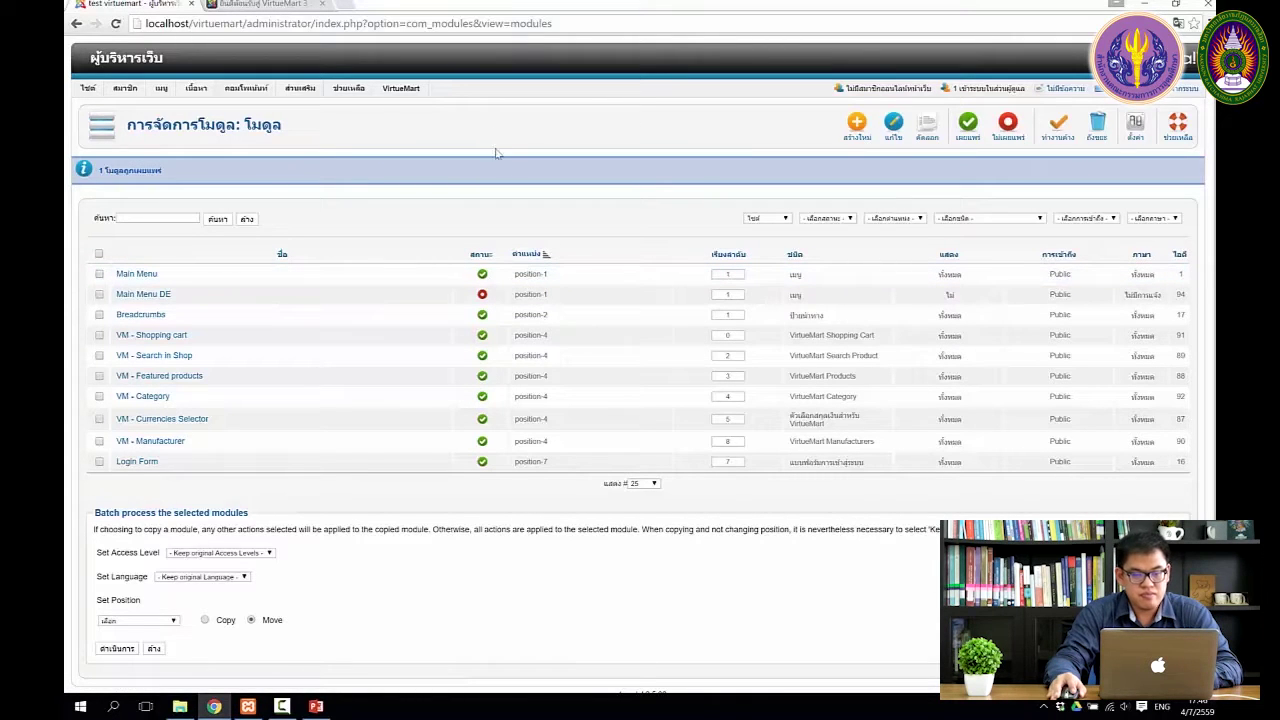
pyautogui.click(236, 15)
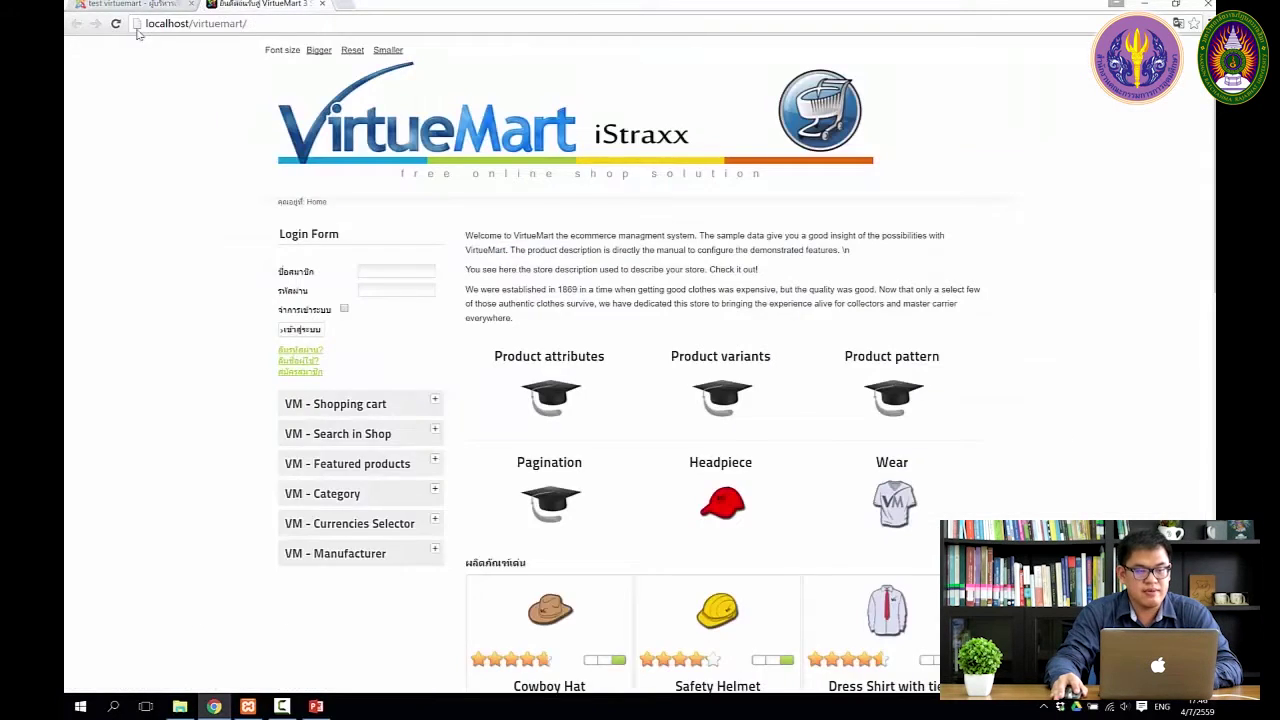
pyautogui.click(117, 25)
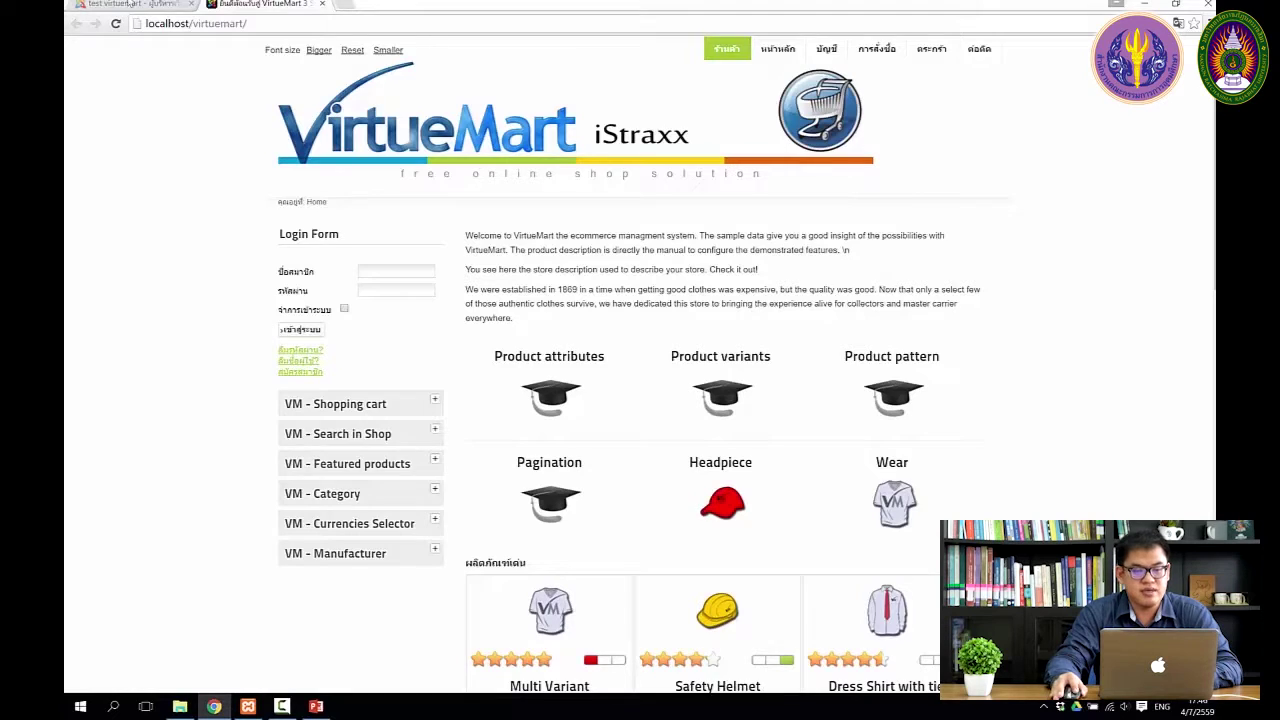
pyautogui.click(132, 5)
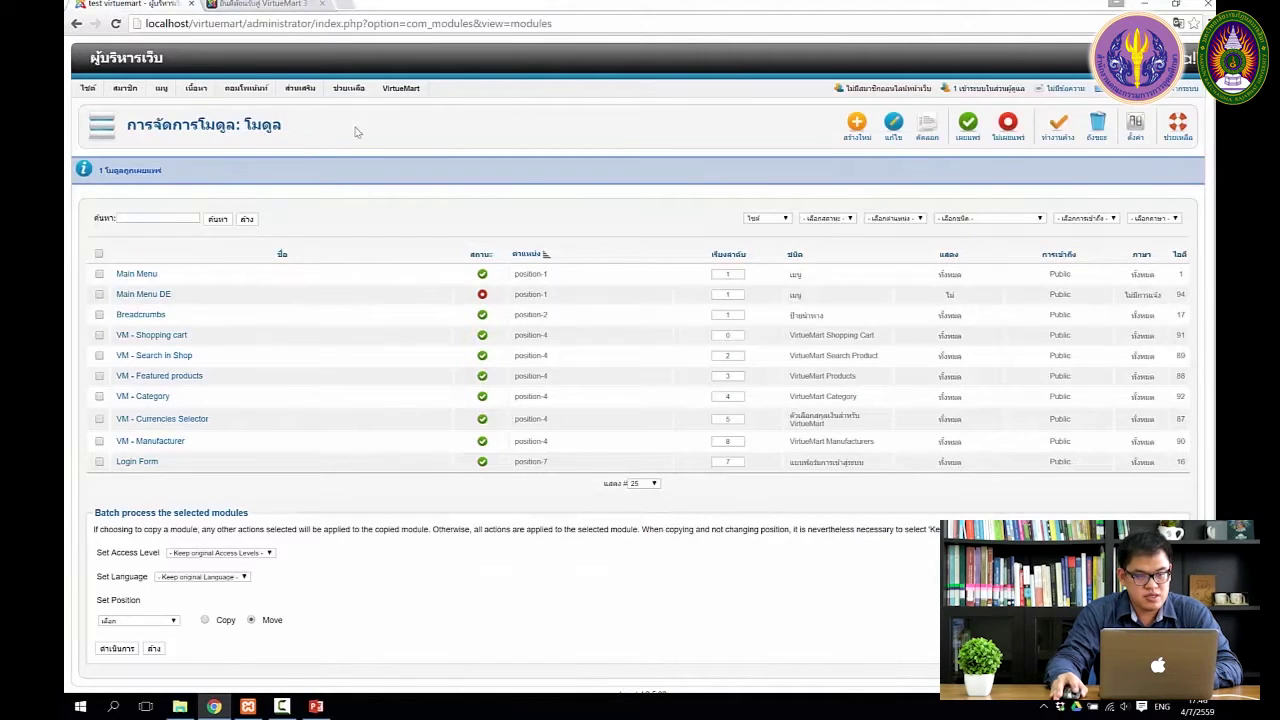
# Go to Extensions > Extension Manager to reach the install page
pyautogui.moveTo(250, 88)
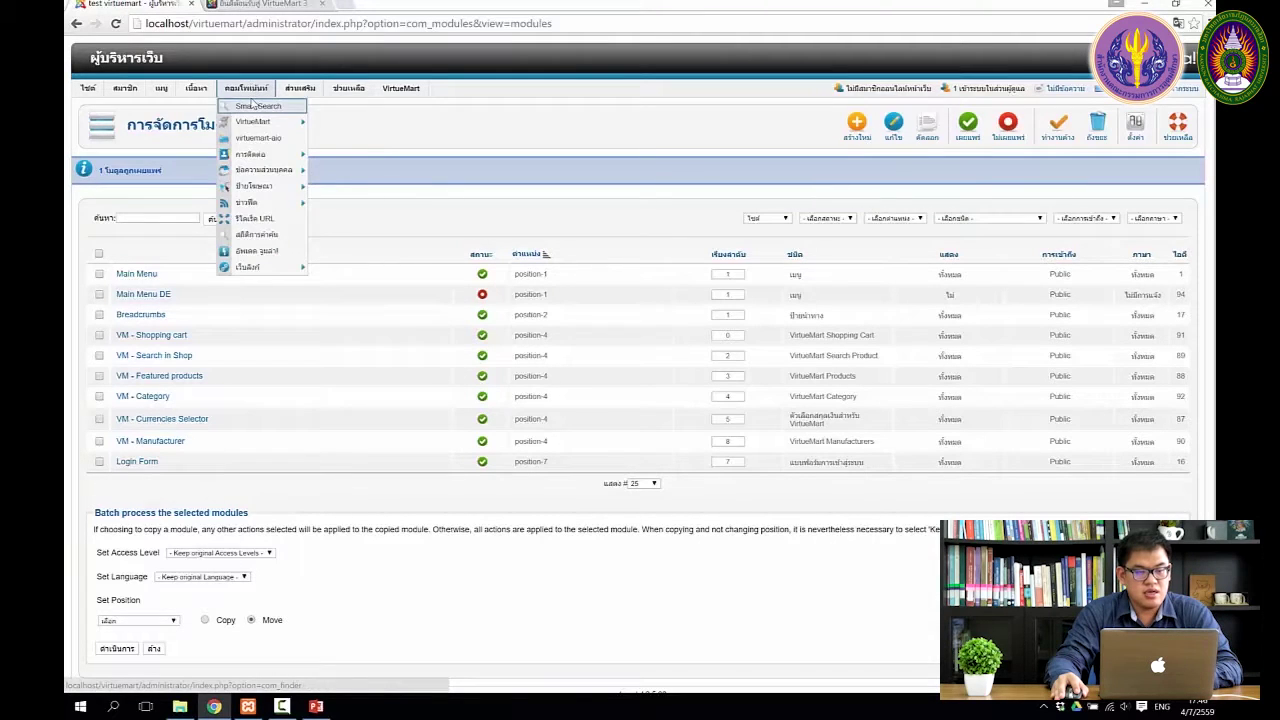
pyautogui.moveTo(295, 93)
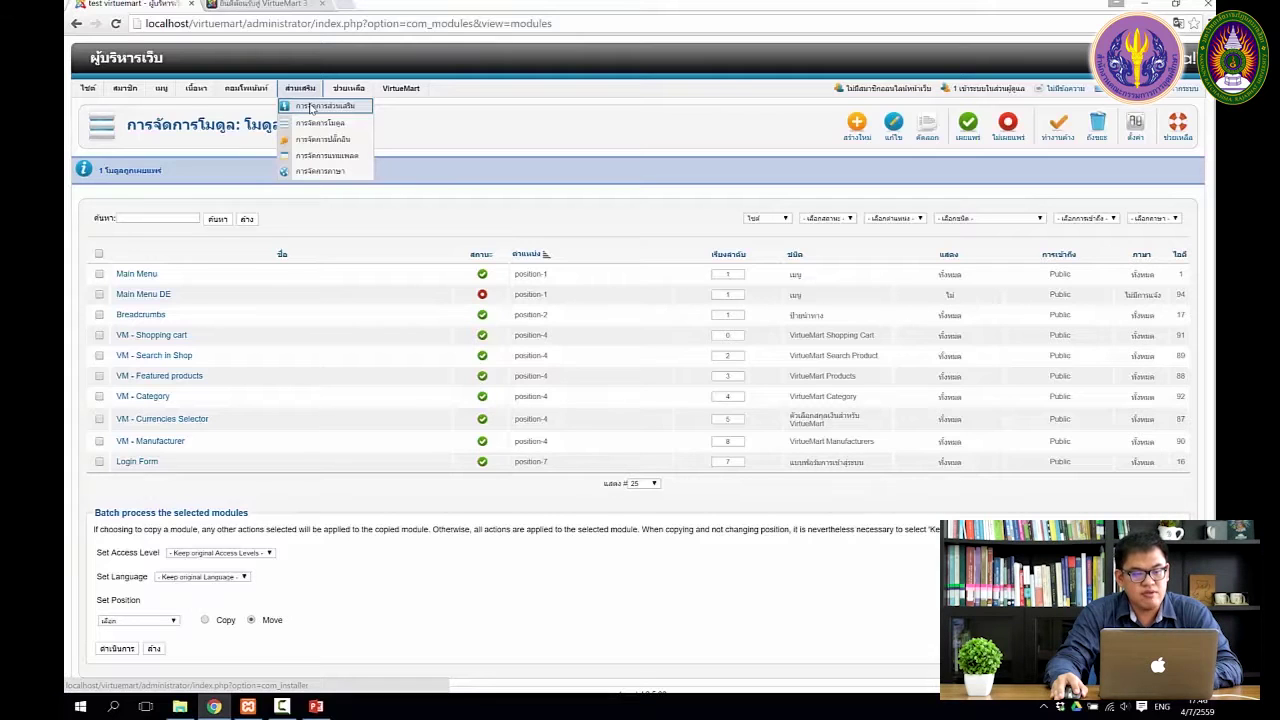
pyautogui.click(362, 108)
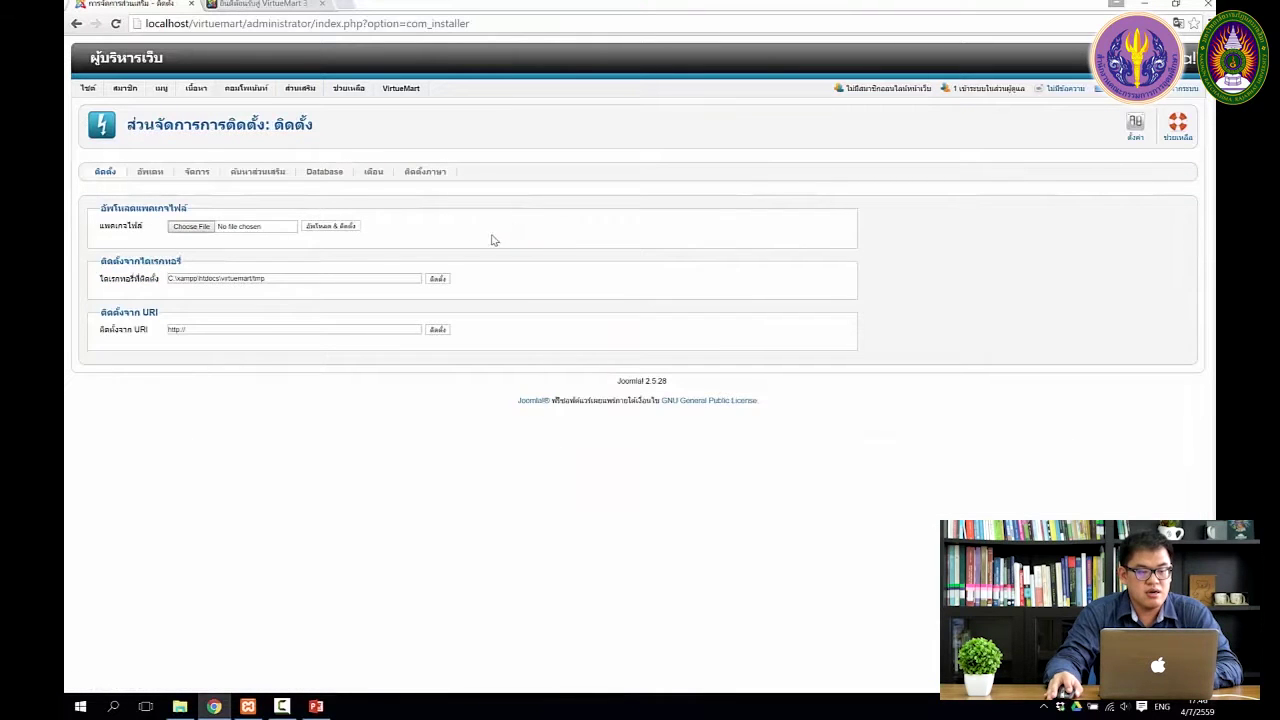
# Select com_jce_252.zip from the Joomla Software folder as the upload package
pyautogui.click(189, 227)
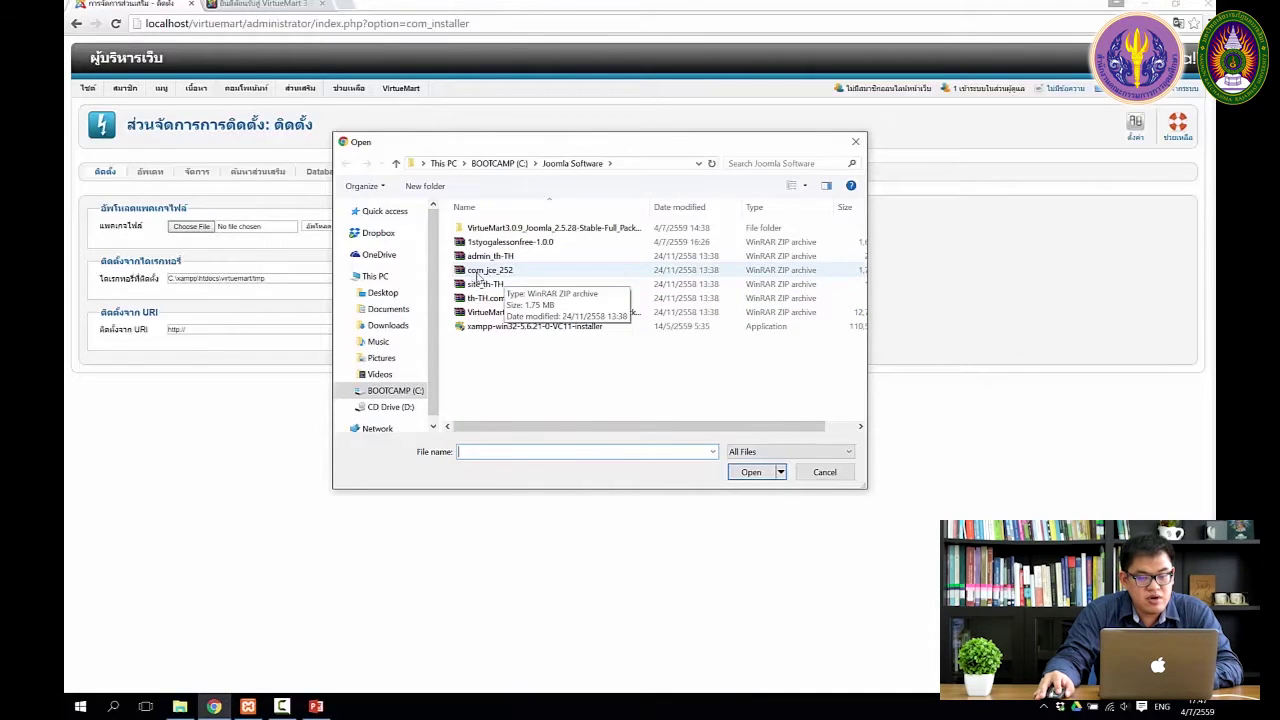
pyautogui.click(492, 272)
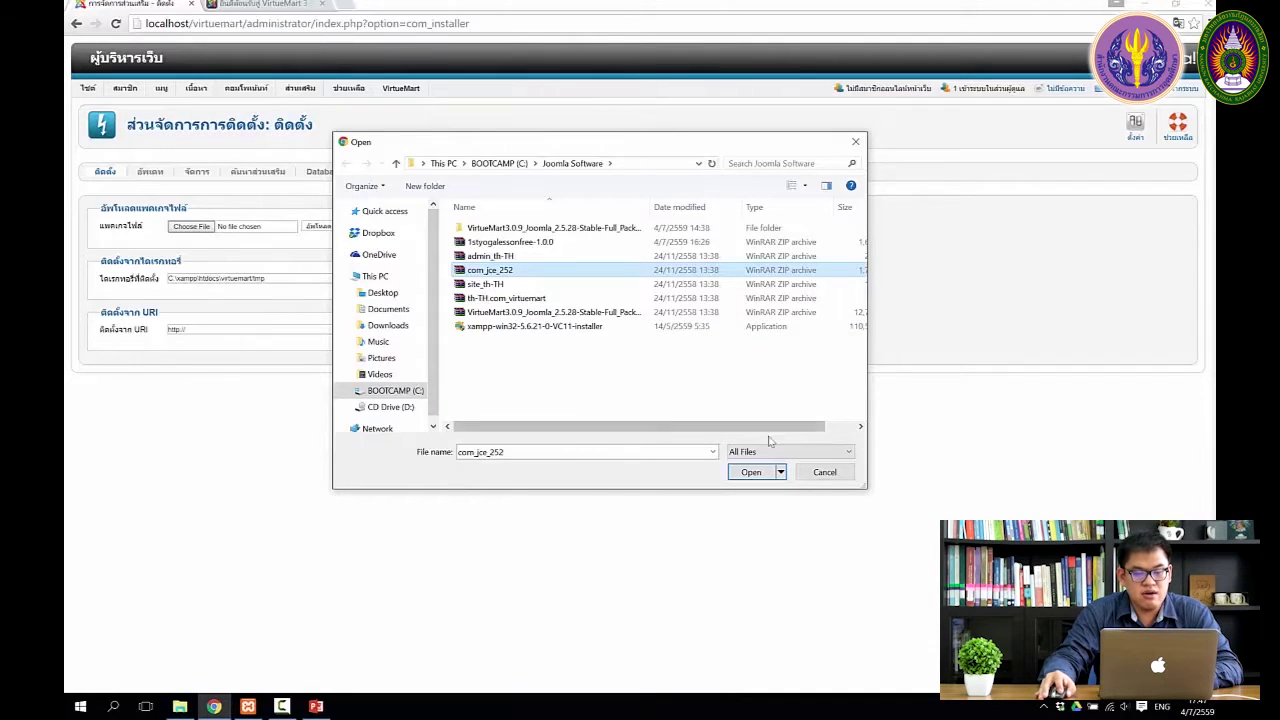
pyautogui.click(751, 472)
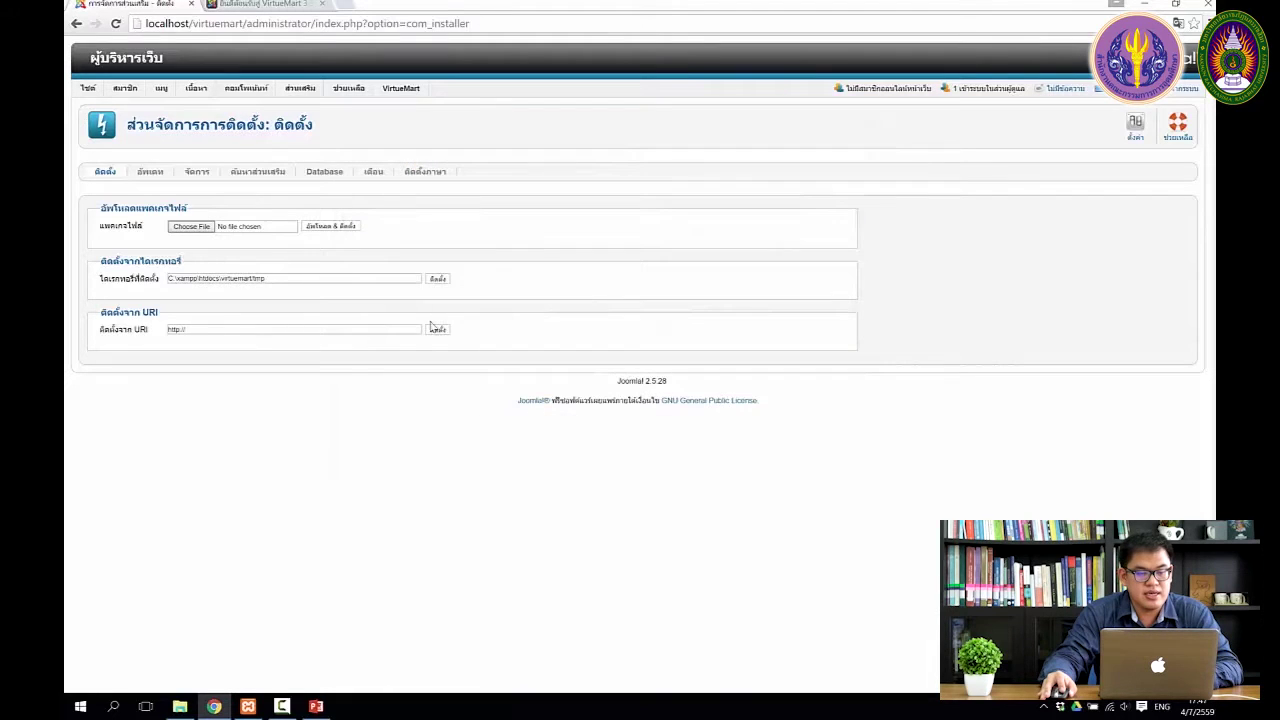
# Upload and install com_jce_252.zip and review the JCE Editor 2.5.2 success message
pyautogui.click(338, 230)
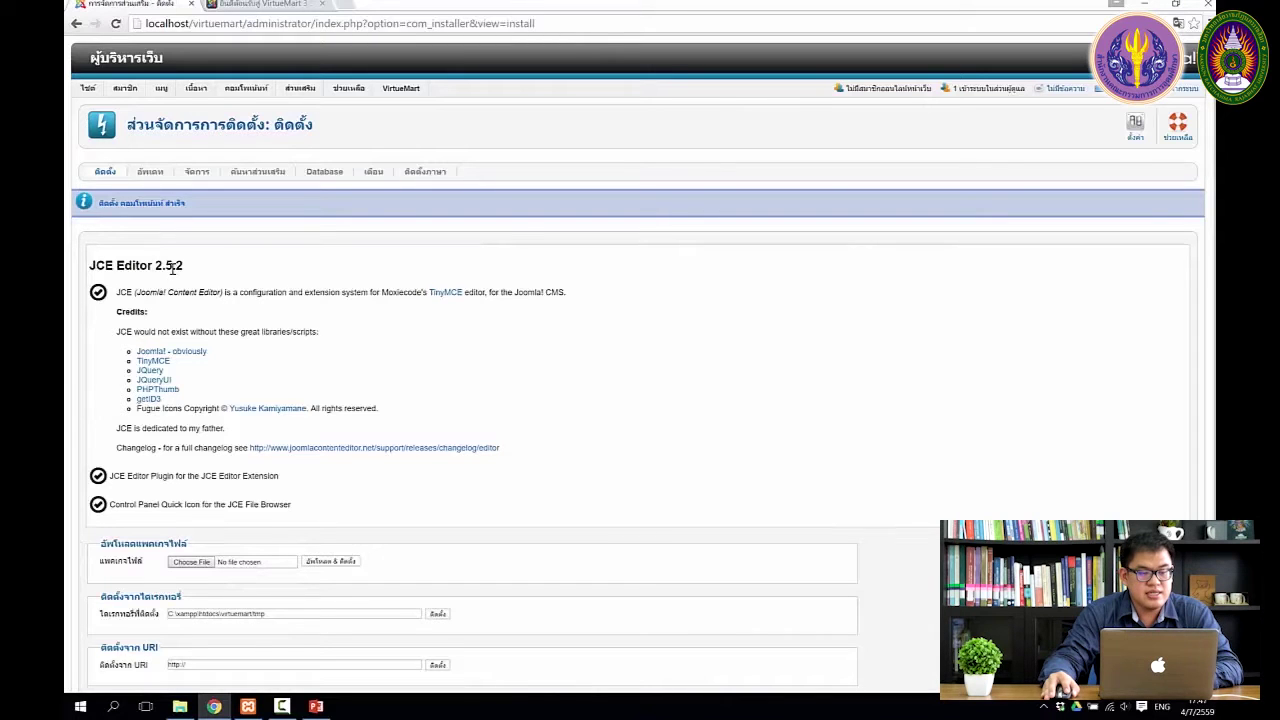
pyautogui.scroll(-2, 334, 289)
pyautogui.scroll(2, 334, 289)
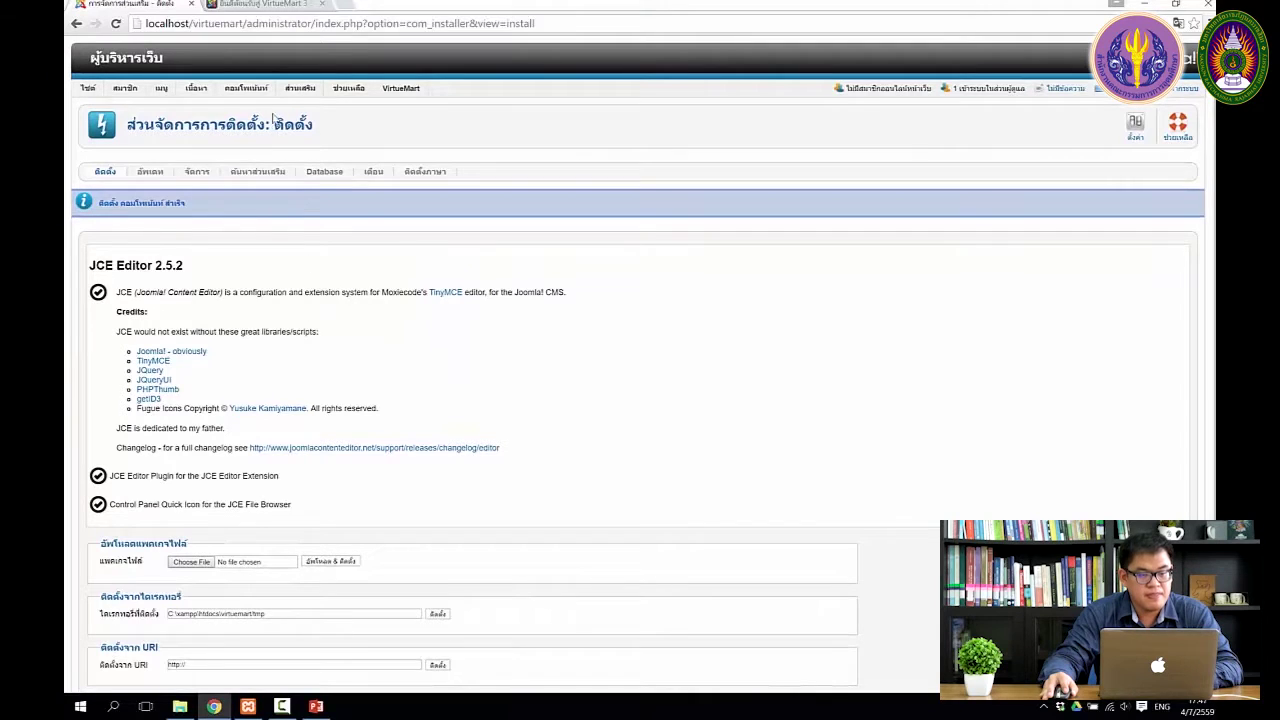
pyautogui.moveTo(259, 92)
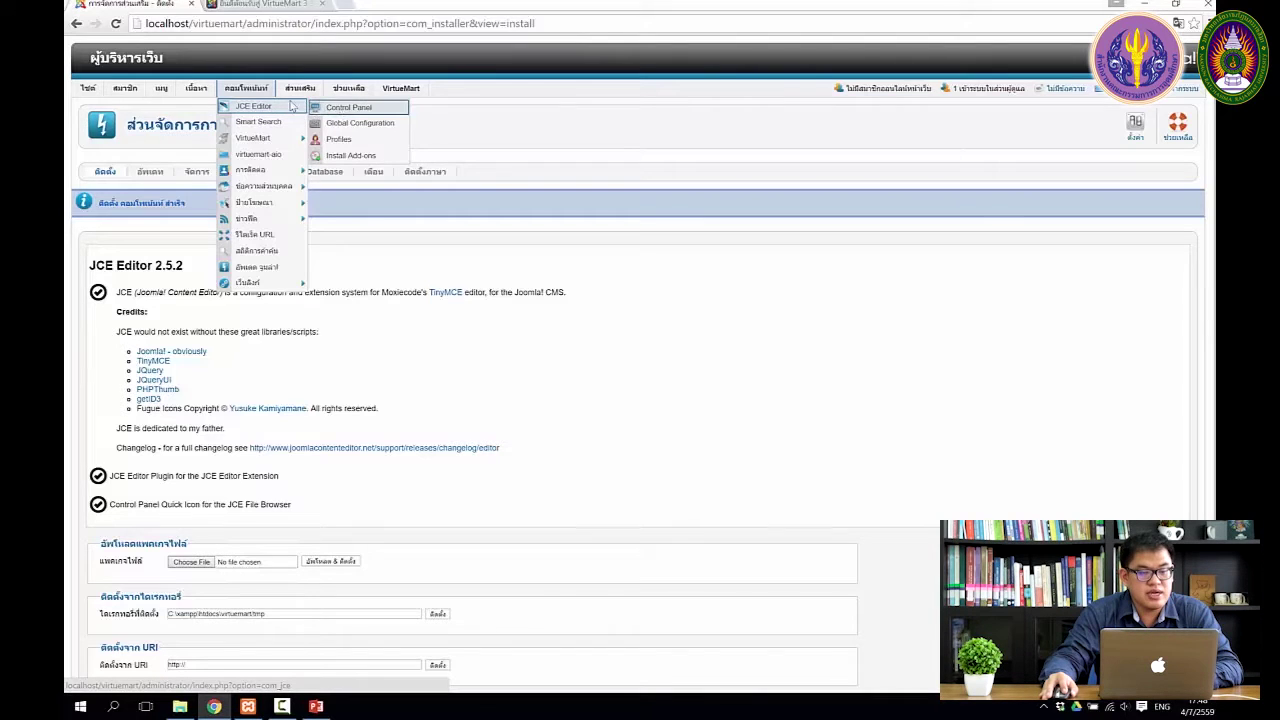
# View the JCE Editor control panel showing version 2.5.2, then return to the admin control panel
pyautogui.click(335, 108)
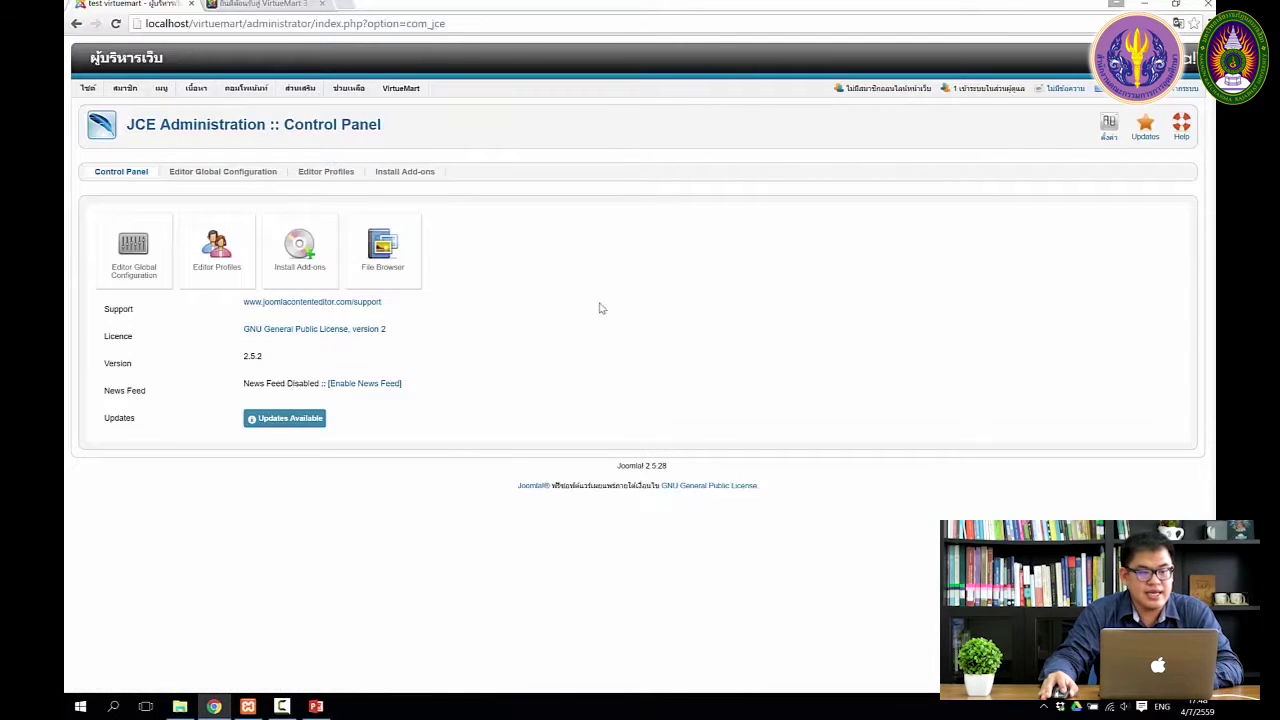
pyautogui.moveTo(92, 90)
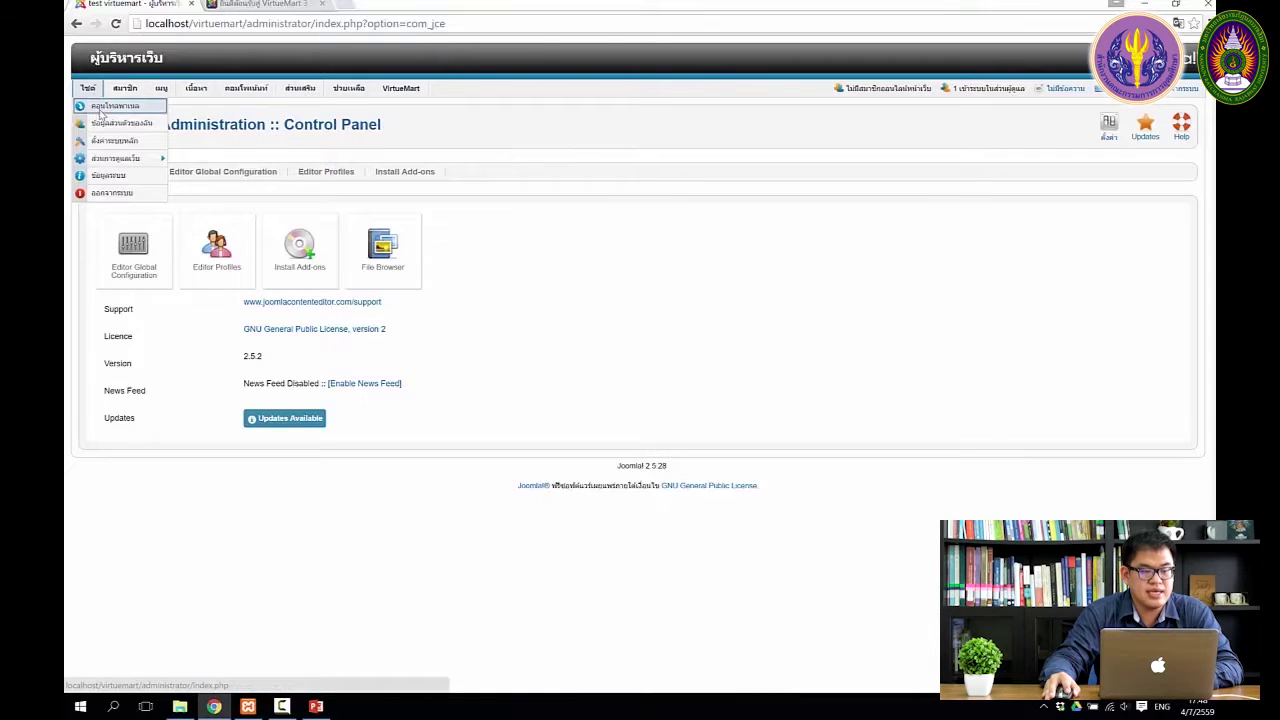
pyautogui.click(104, 112)
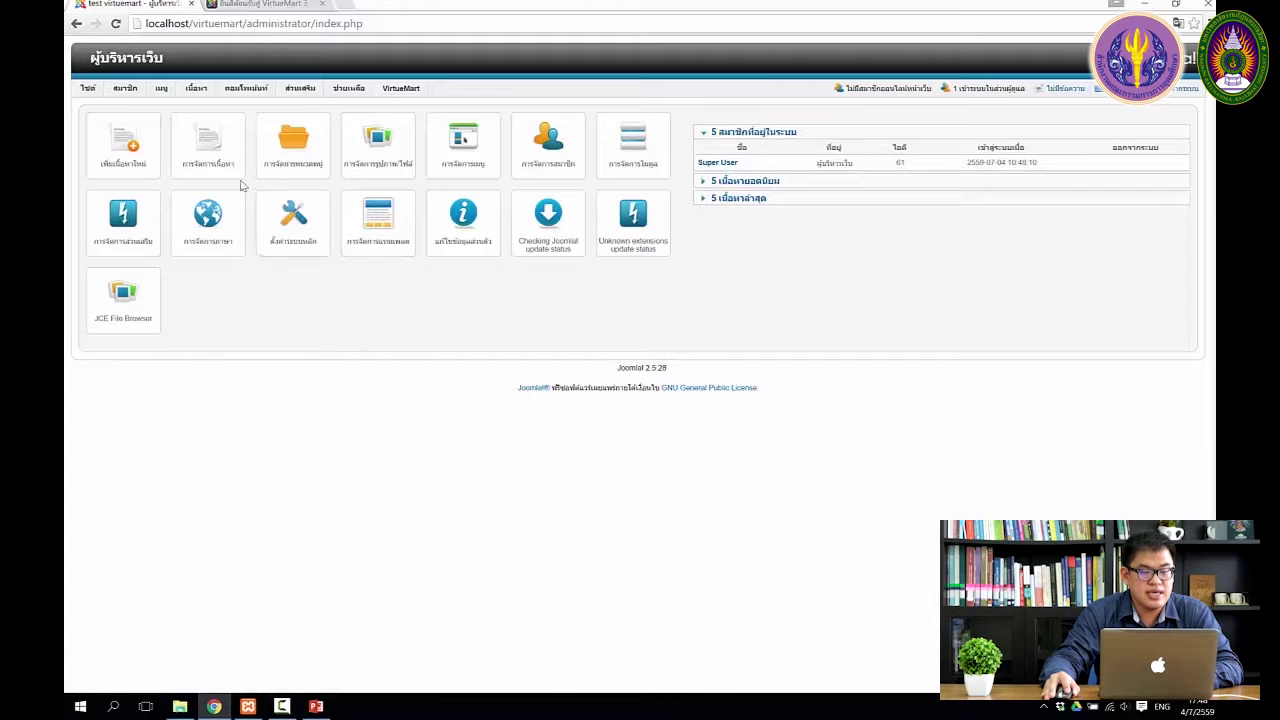
# Open the first article in Article Manager to inspect its editor, then close it
pyautogui.click(222, 158)
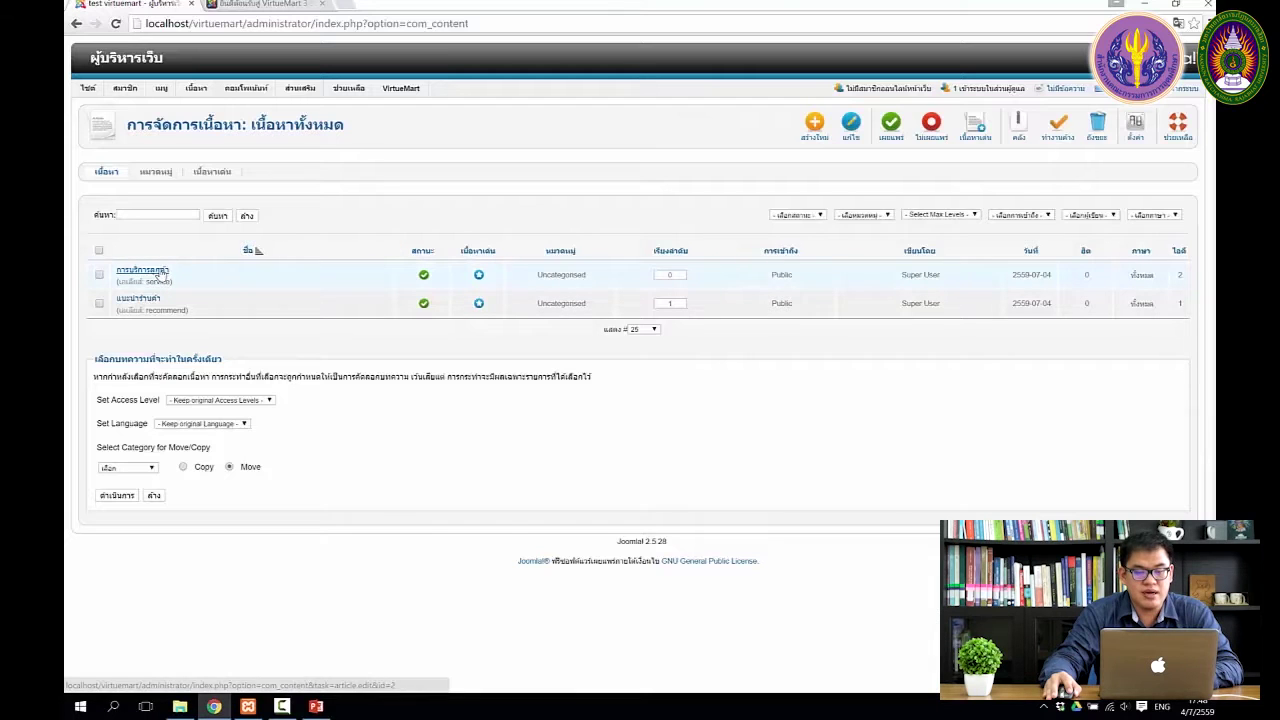
pyautogui.click(159, 277)
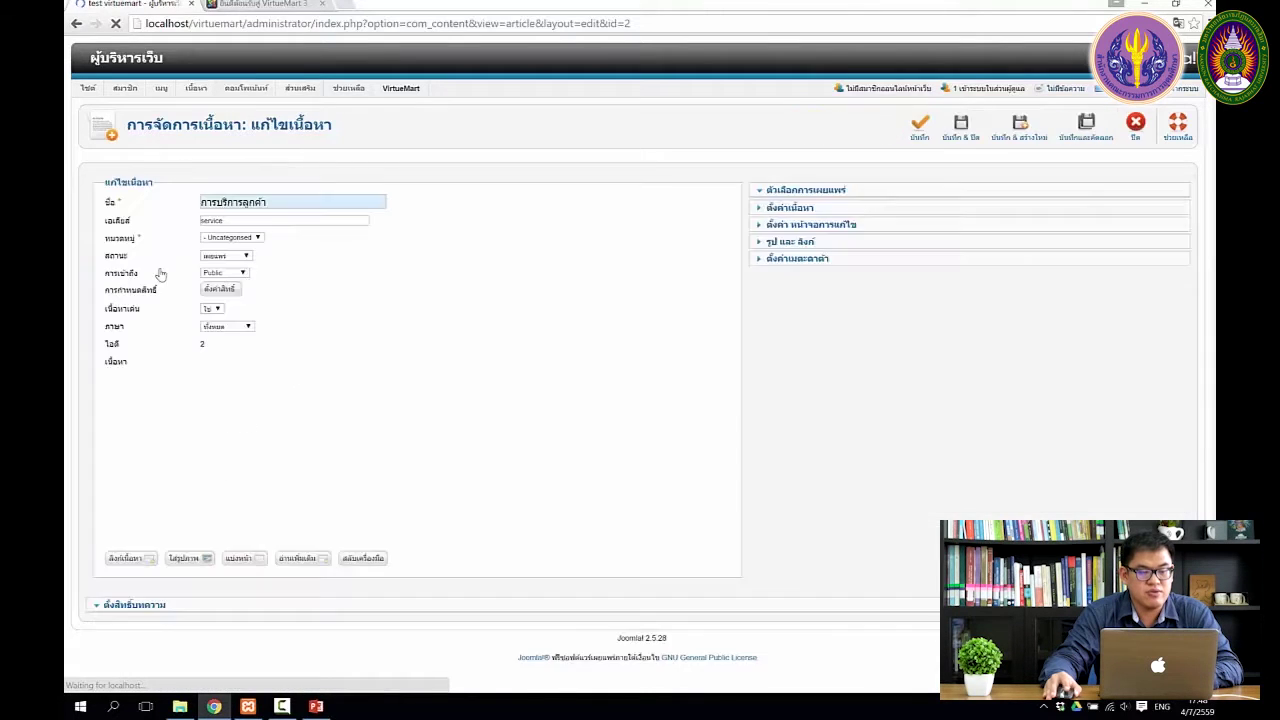
pyautogui.scroll(-2, 303, 300)
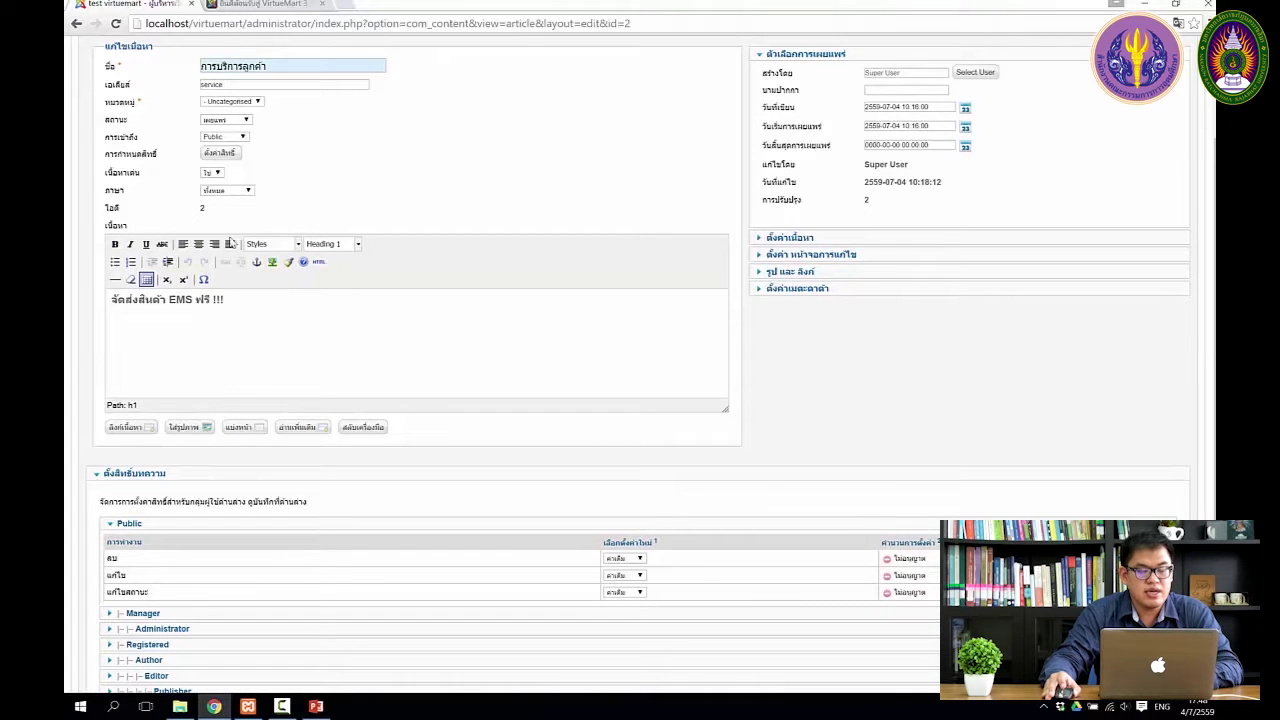
pyautogui.scroll(1, 280, 293)
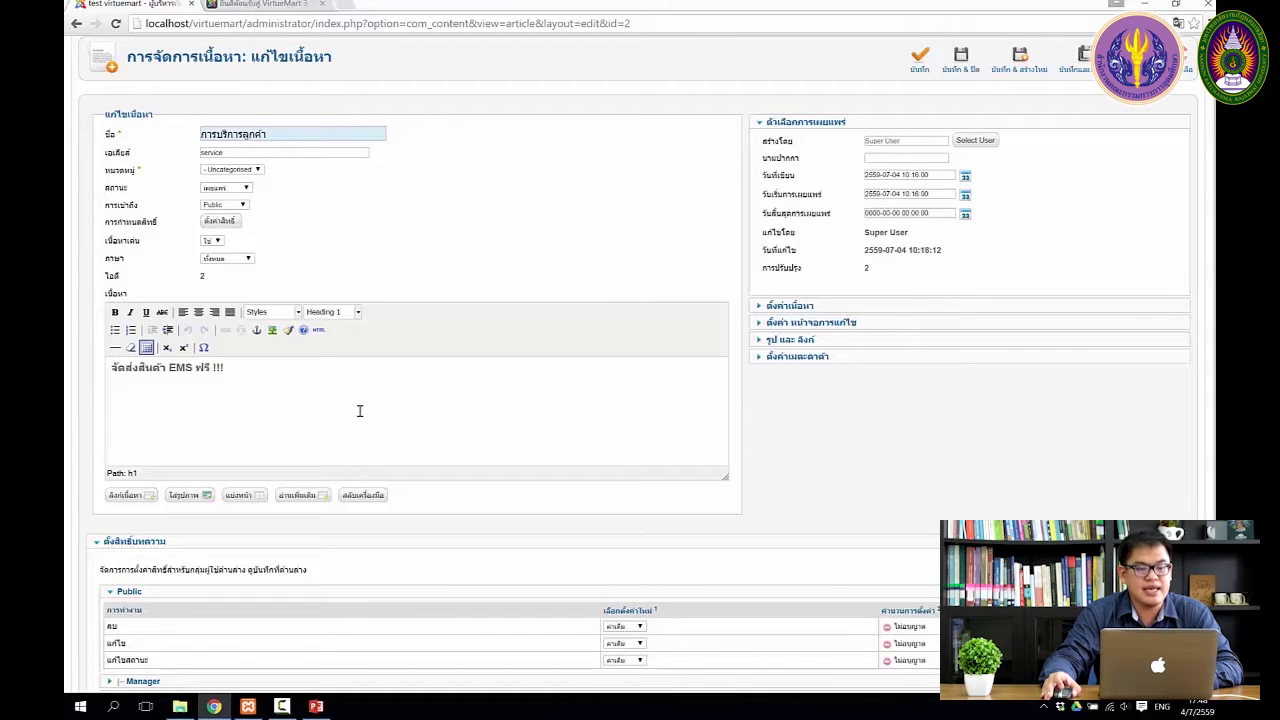
pyautogui.scroll(2, 360, 411)
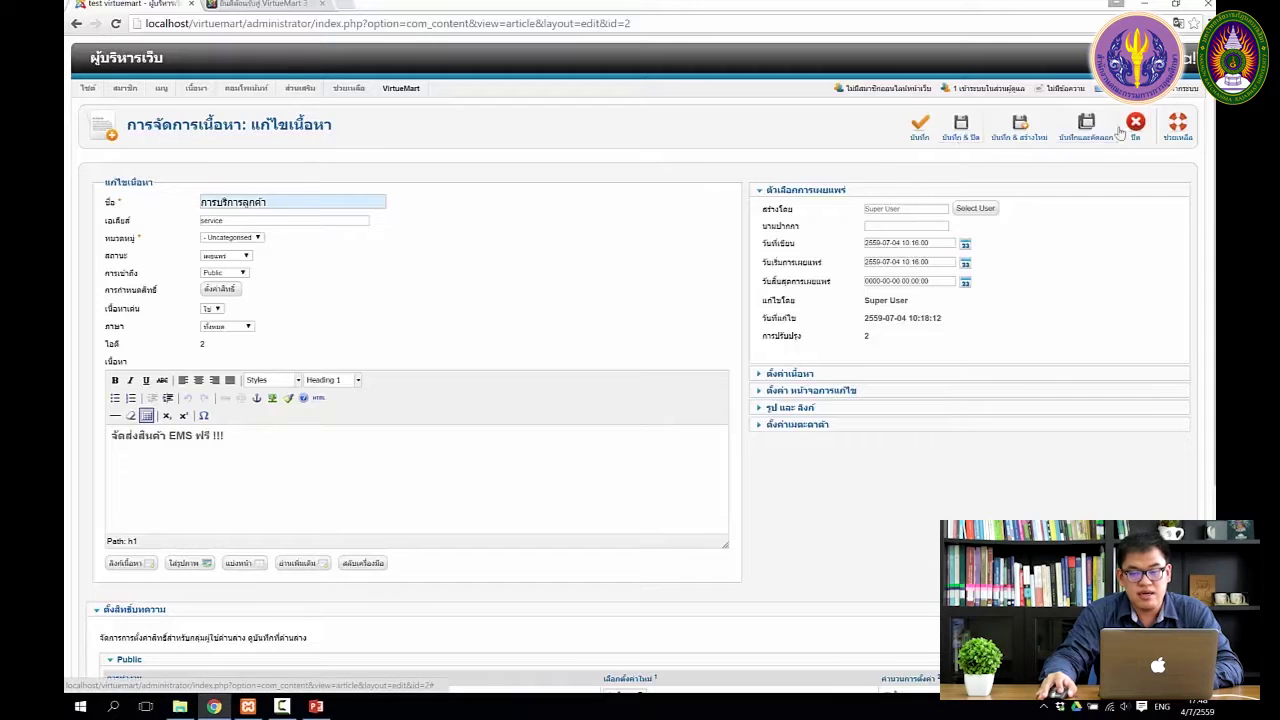
pyautogui.click(1137, 126)
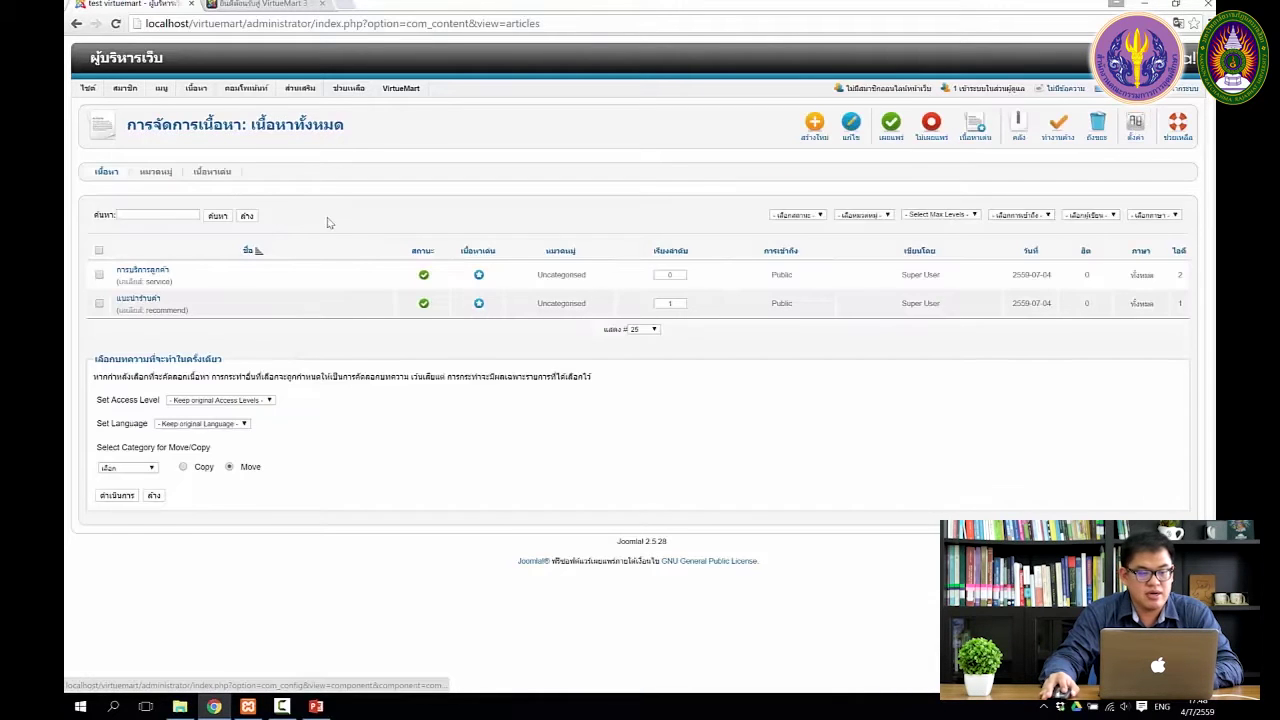
pyautogui.moveTo(90, 90)
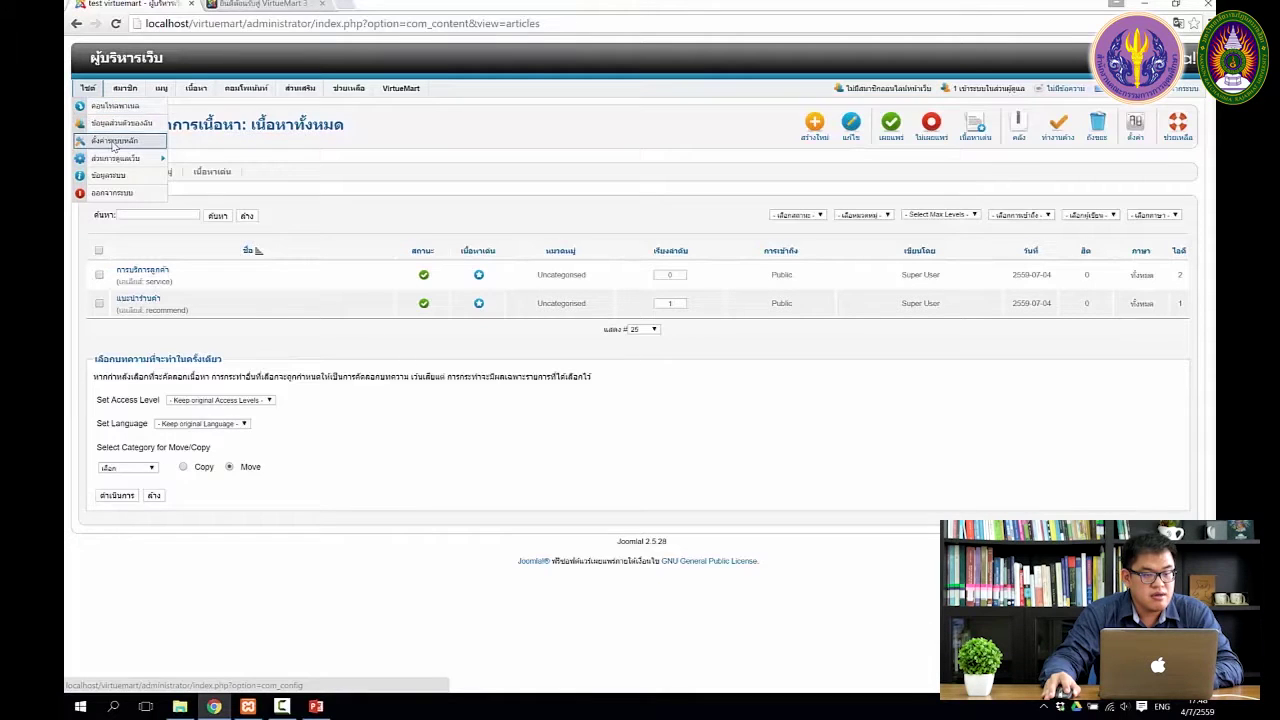
# Set Global Configuration's Default Editor to Editor - JCE and save
pyautogui.click(113, 145)
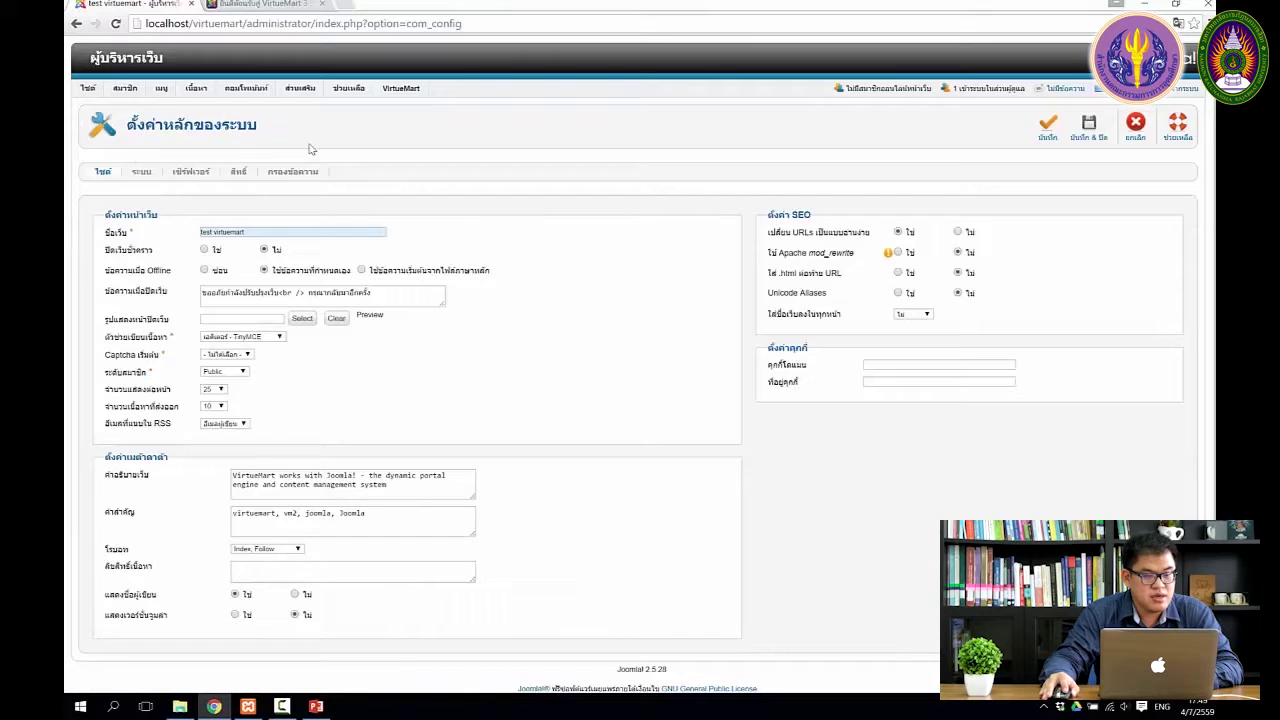
pyautogui.scroll(-1, 535, 285)
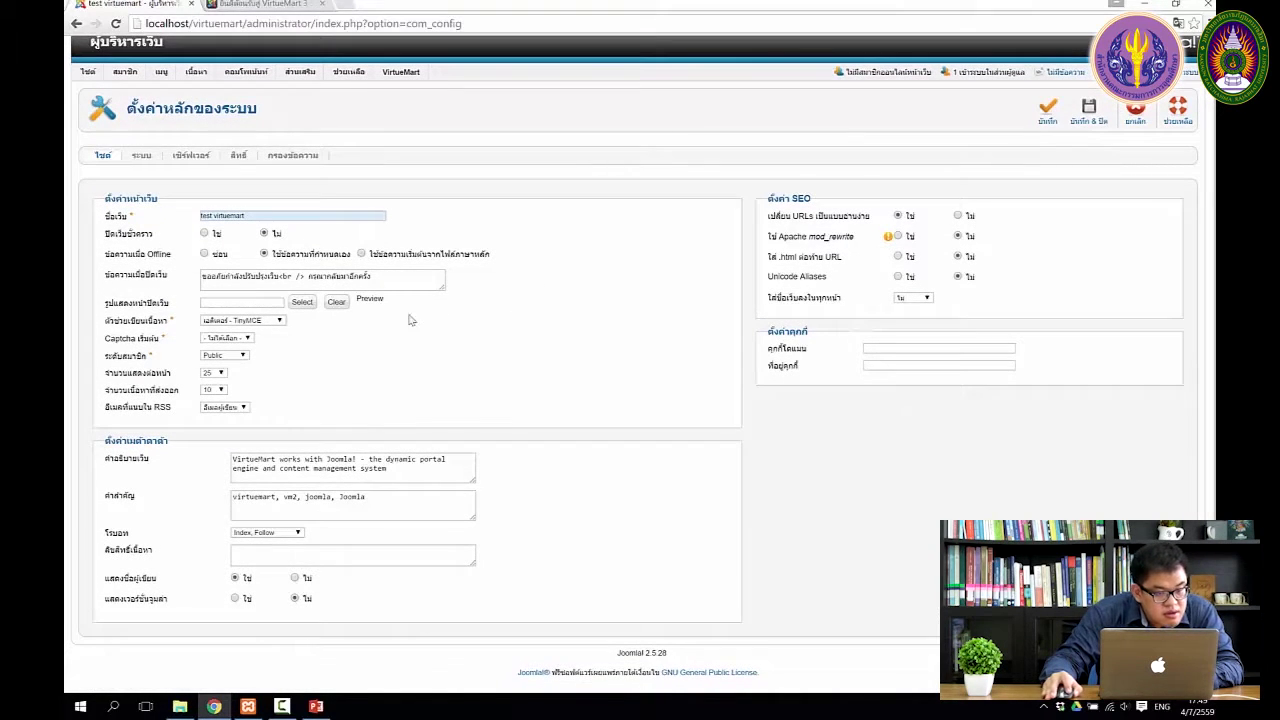
pyautogui.moveTo(160, 327)
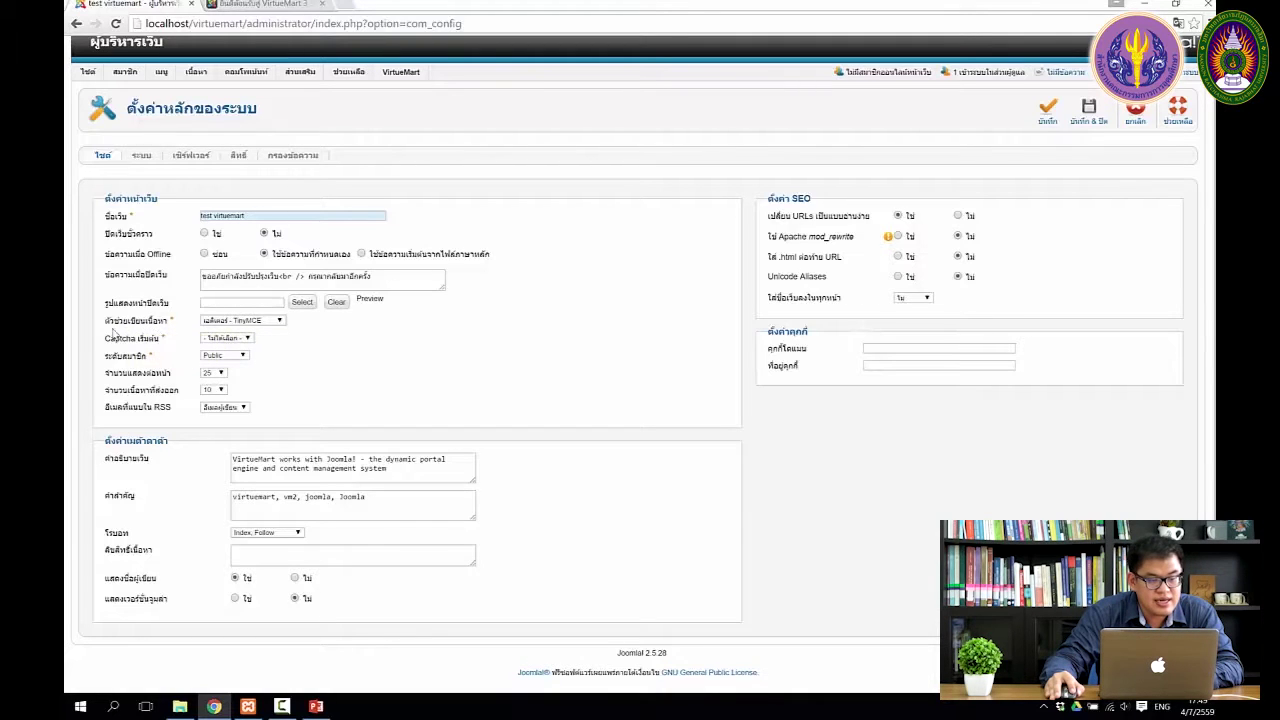
pyautogui.click(279, 322)
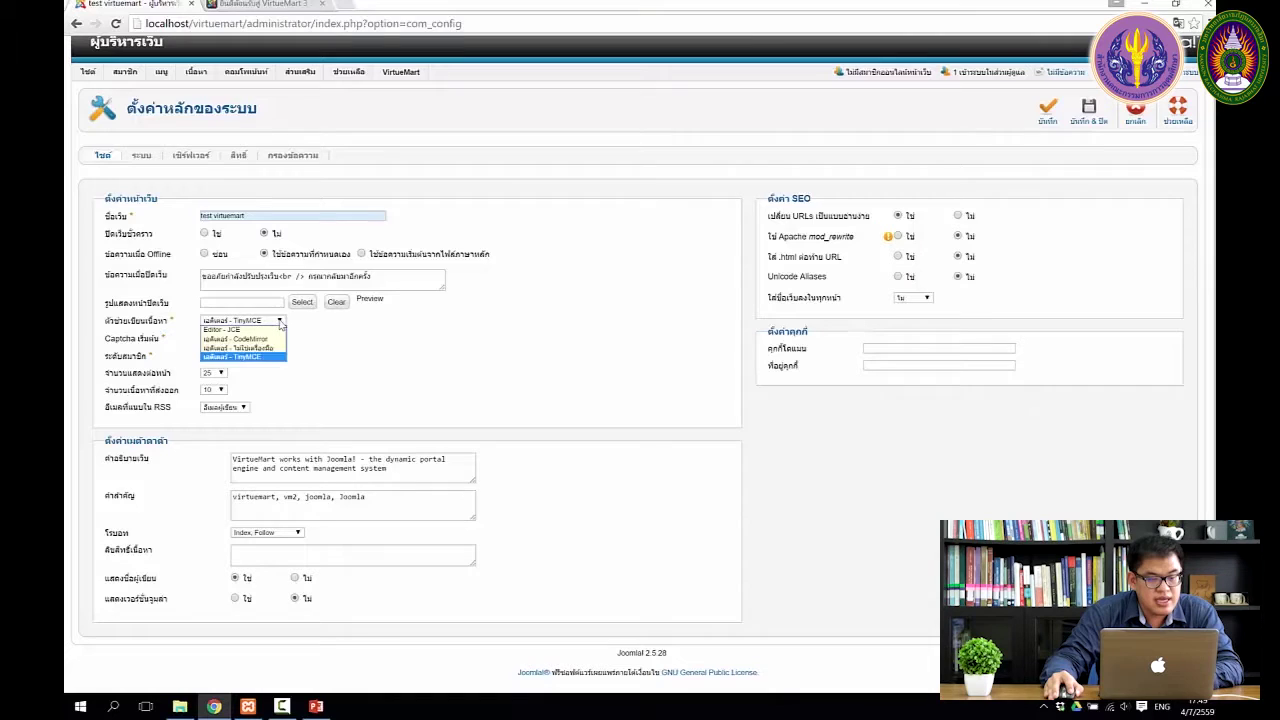
pyautogui.click(242, 331)
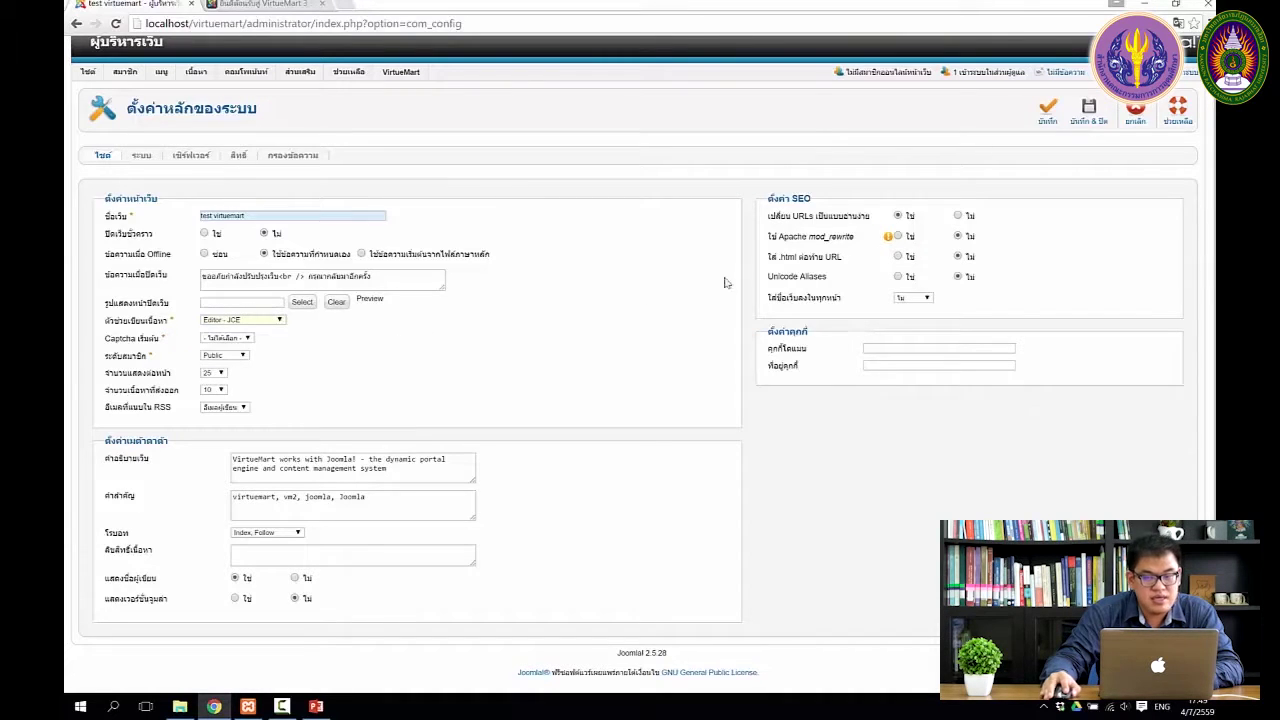
pyautogui.click(1058, 112)
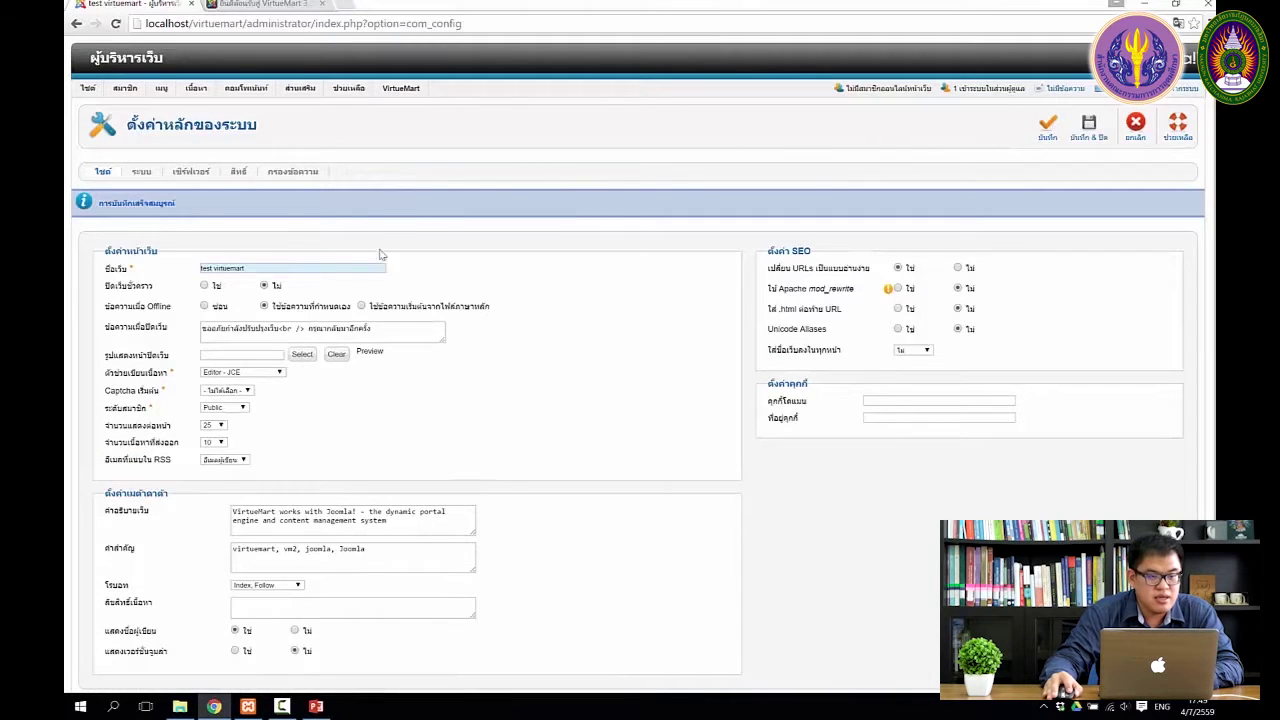
pyautogui.moveTo(196, 90)
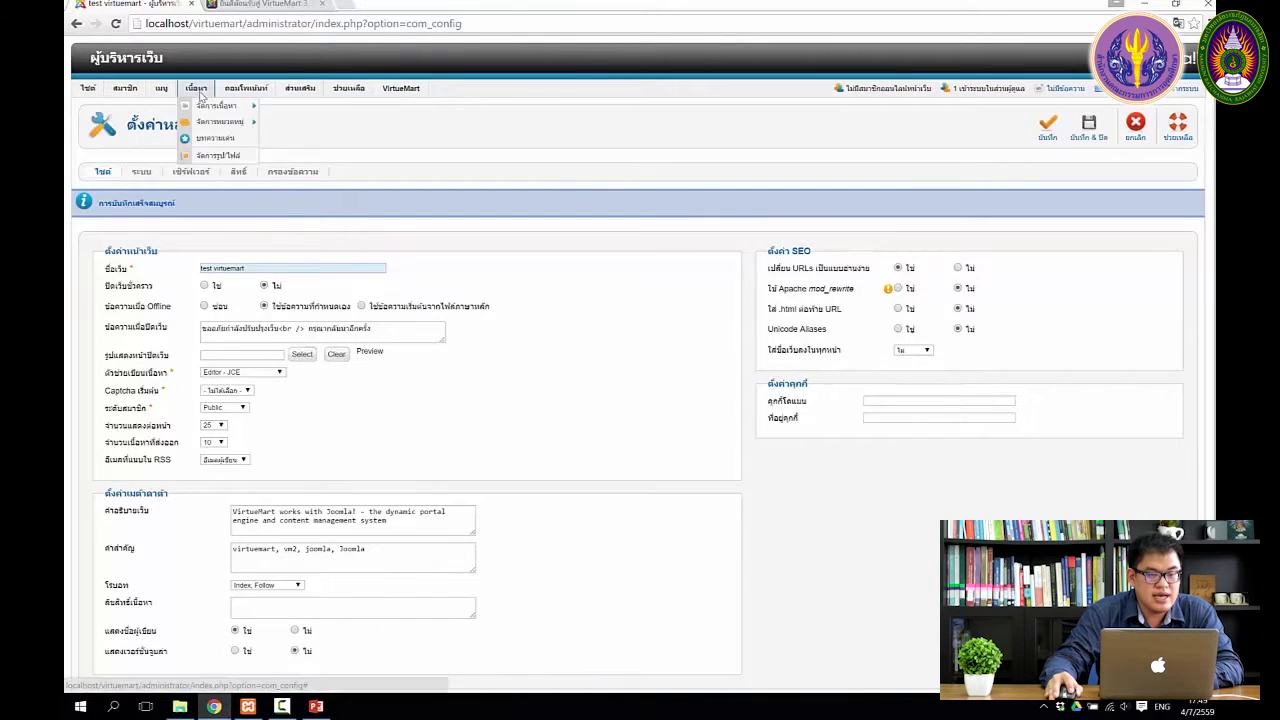
# Open the การบริการลูกค้า article from the Article Manager, check that it loads in JCE, then close it
pyautogui.click(210, 106)
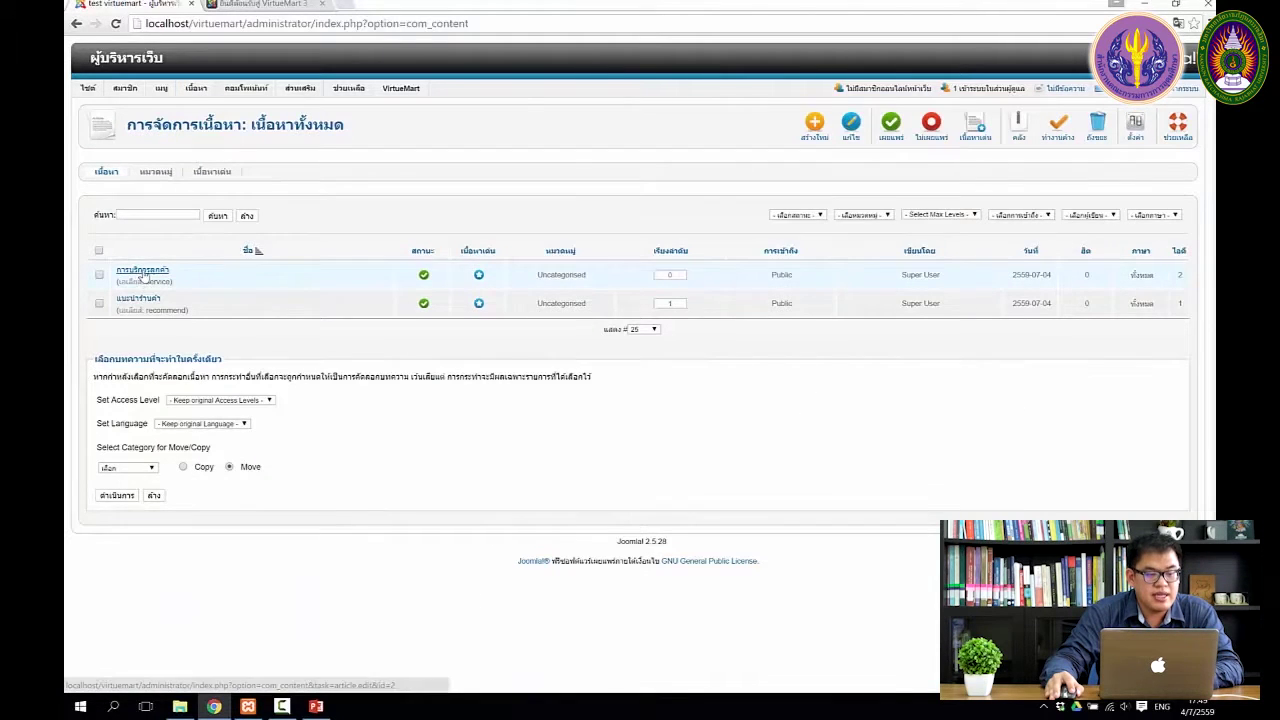
pyautogui.click(145, 279)
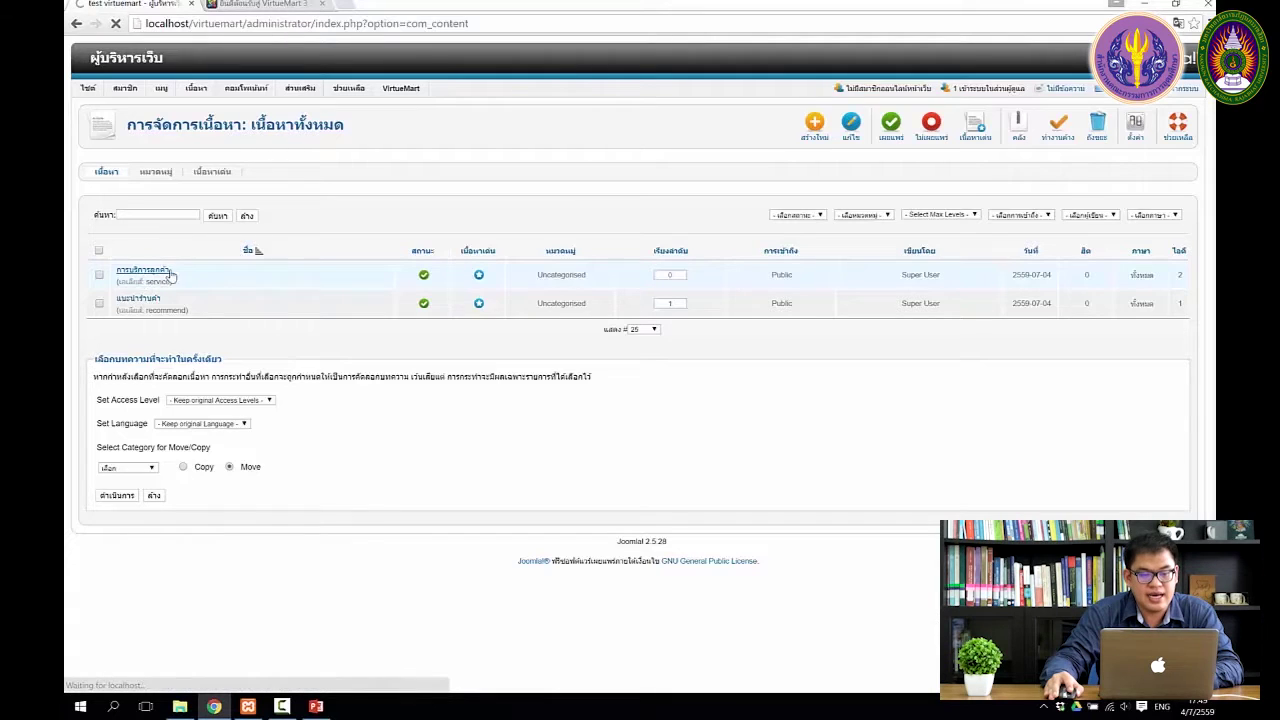
pyautogui.scroll(-1, 423, 262)
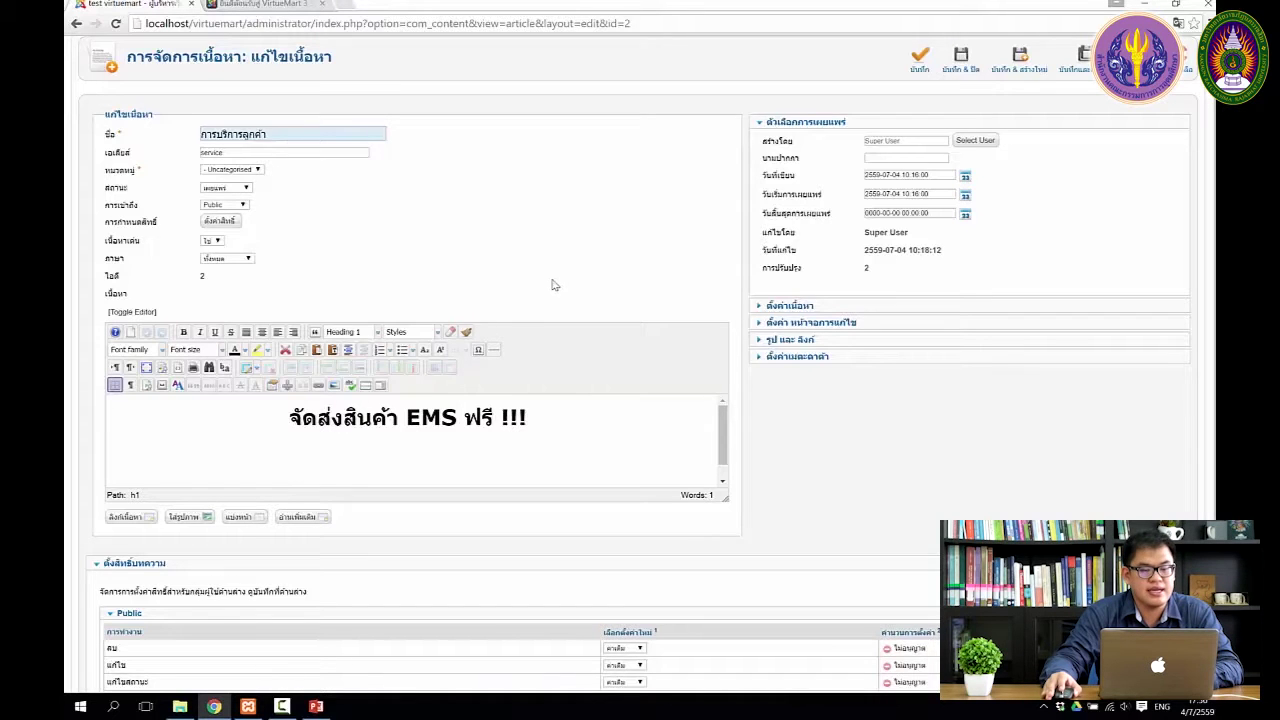
pyautogui.scroll(-3, 570, 350)
pyautogui.scroll(5, 563, 345)
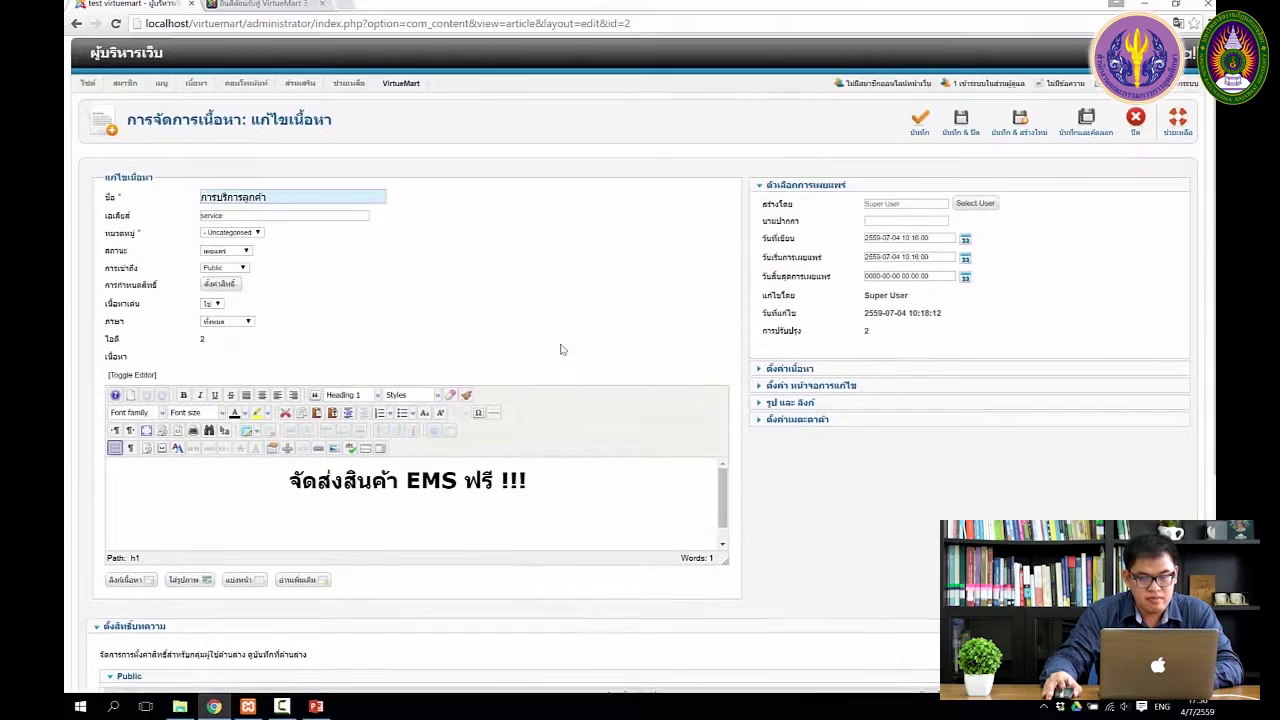
pyautogui.click(1141, 128)
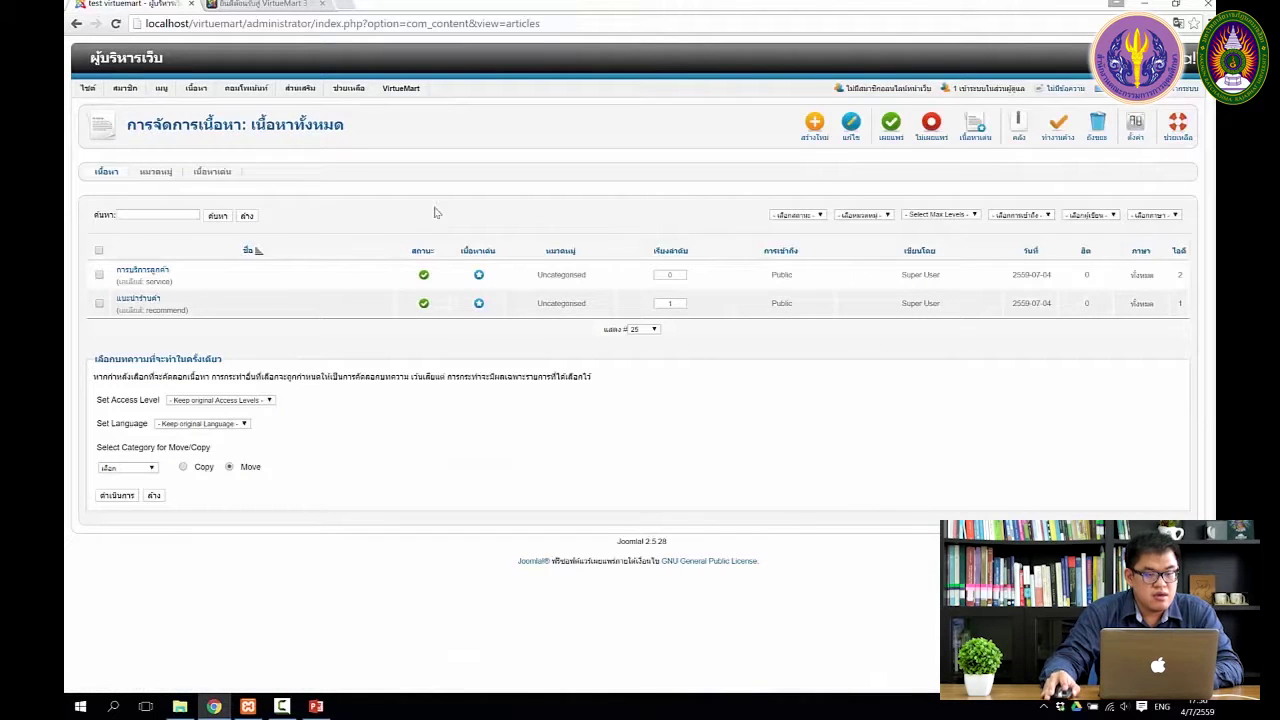
# Open Extensions > Extension Manager to reach its package install page
pyautogui.moveTo(262, 92)
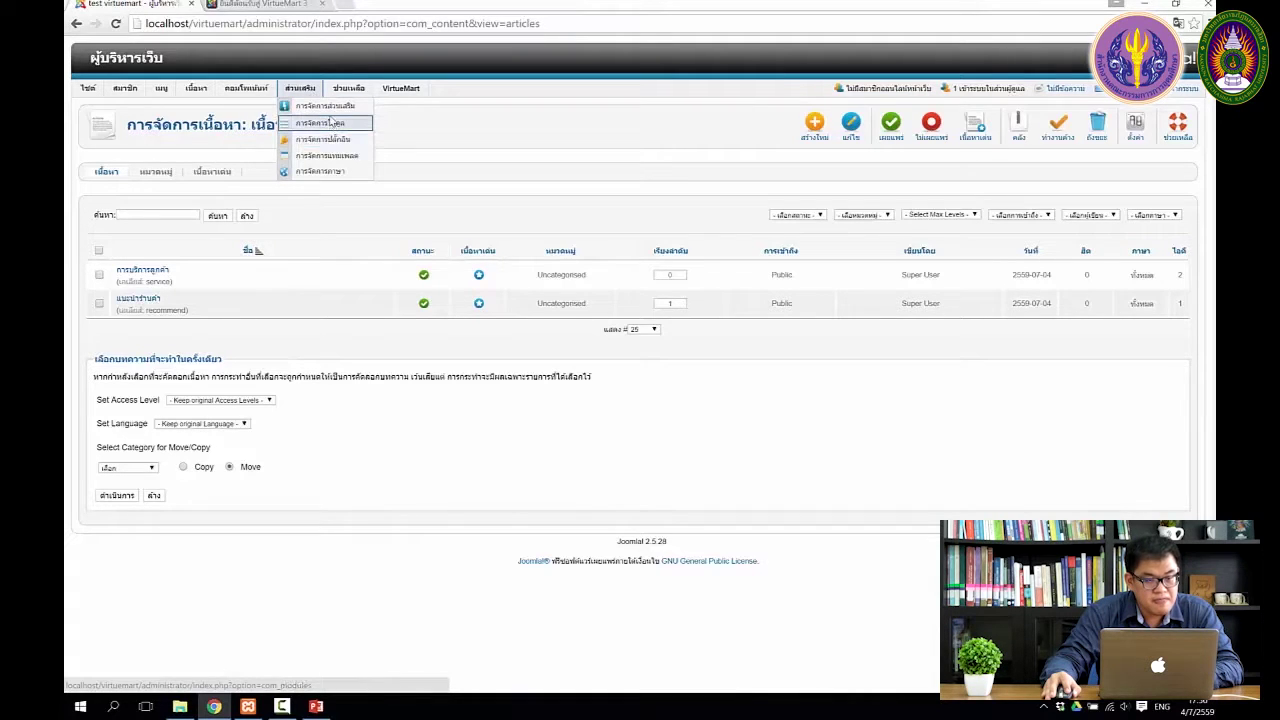
pyautogui.click(332, 108)
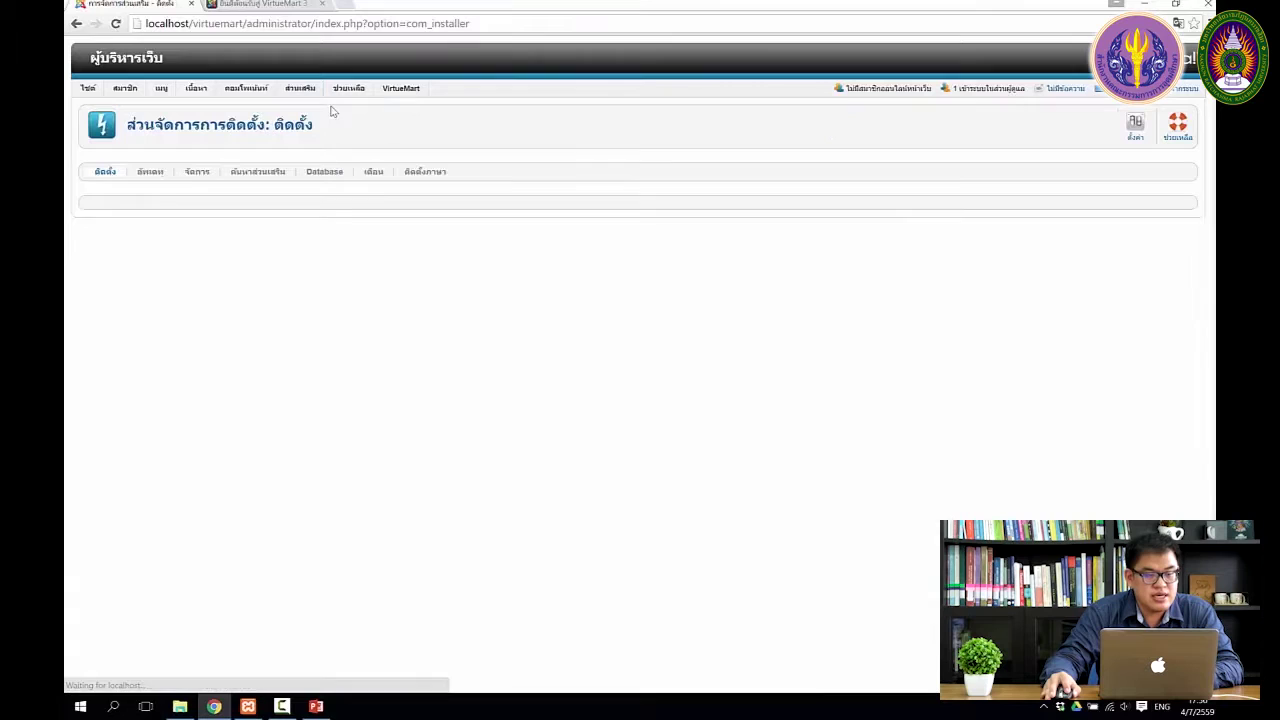
# Show the Manage list of installed extensions and scan its first page
pyautogui.click(205, 178)
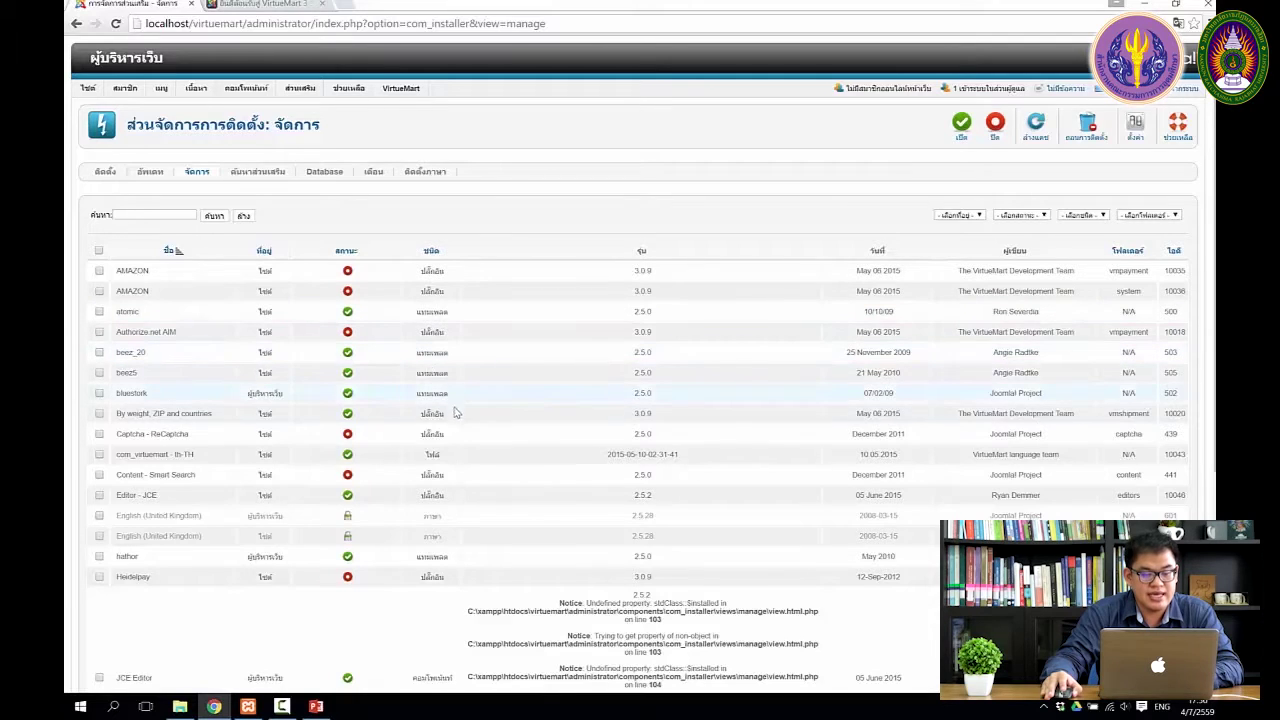
pyautogui.scroll(-1, 445, 457)
pyautogui.scroll(1, 460, 380)
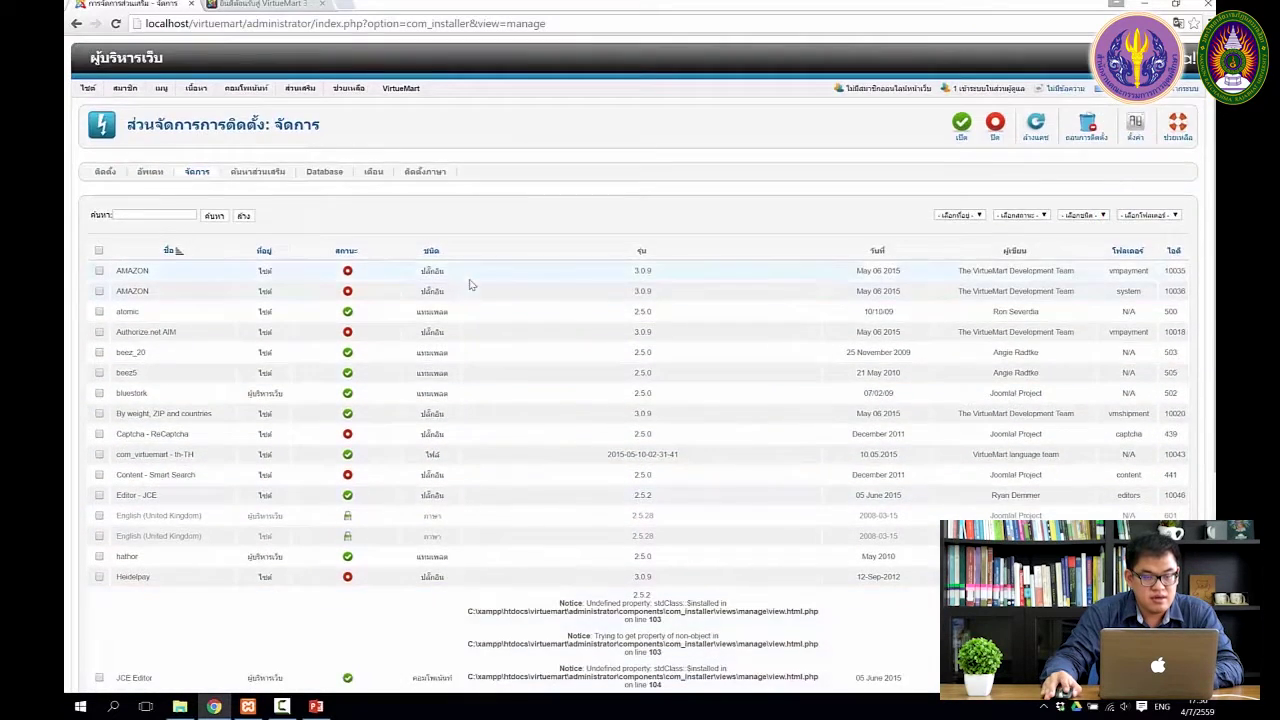
pyautogui.scroll(-5, 472, 300)
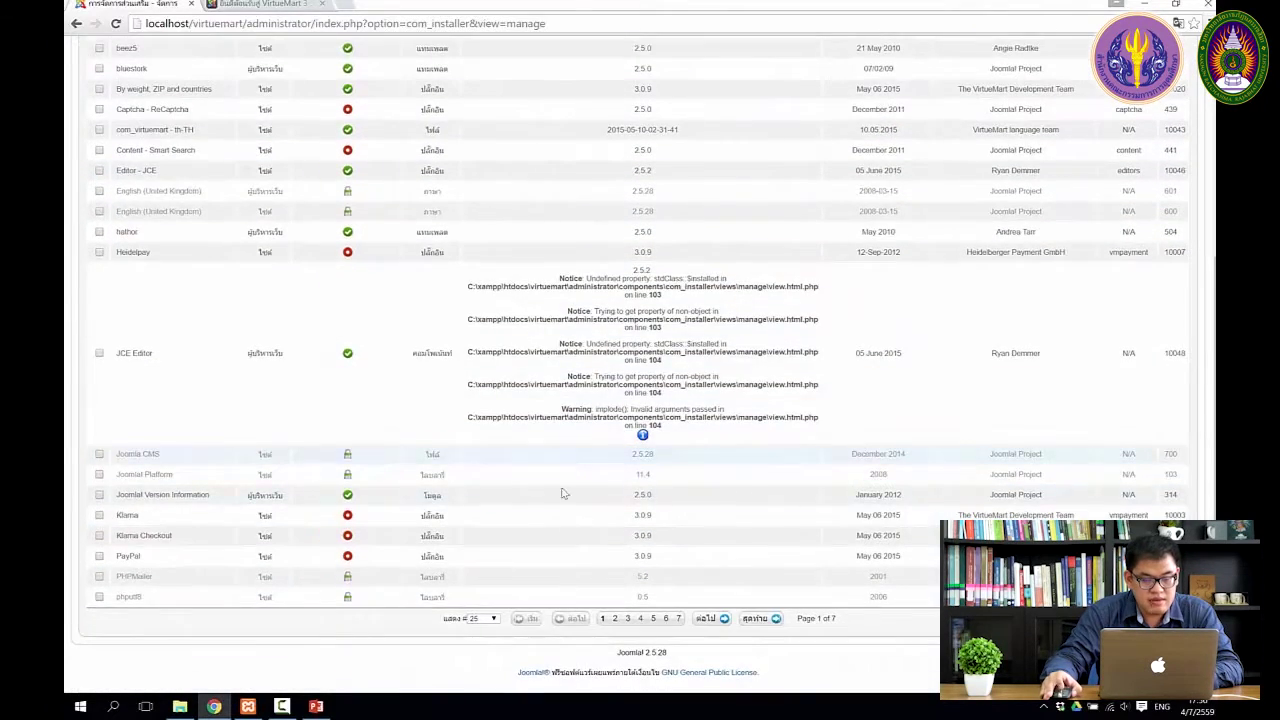
# Go to page 2 of the extension list to find the JCE Editor entries
pyautogui.click(615, 619)
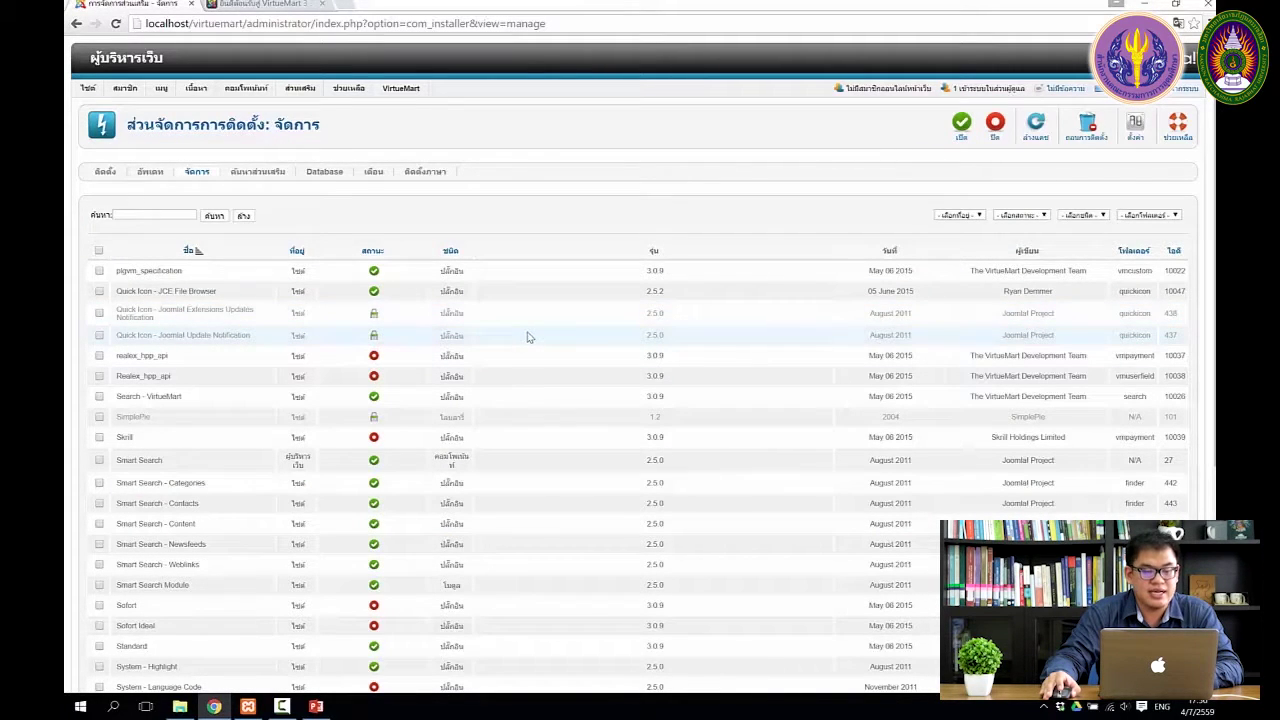
pyautogui.scroll(-1, 530, 325)
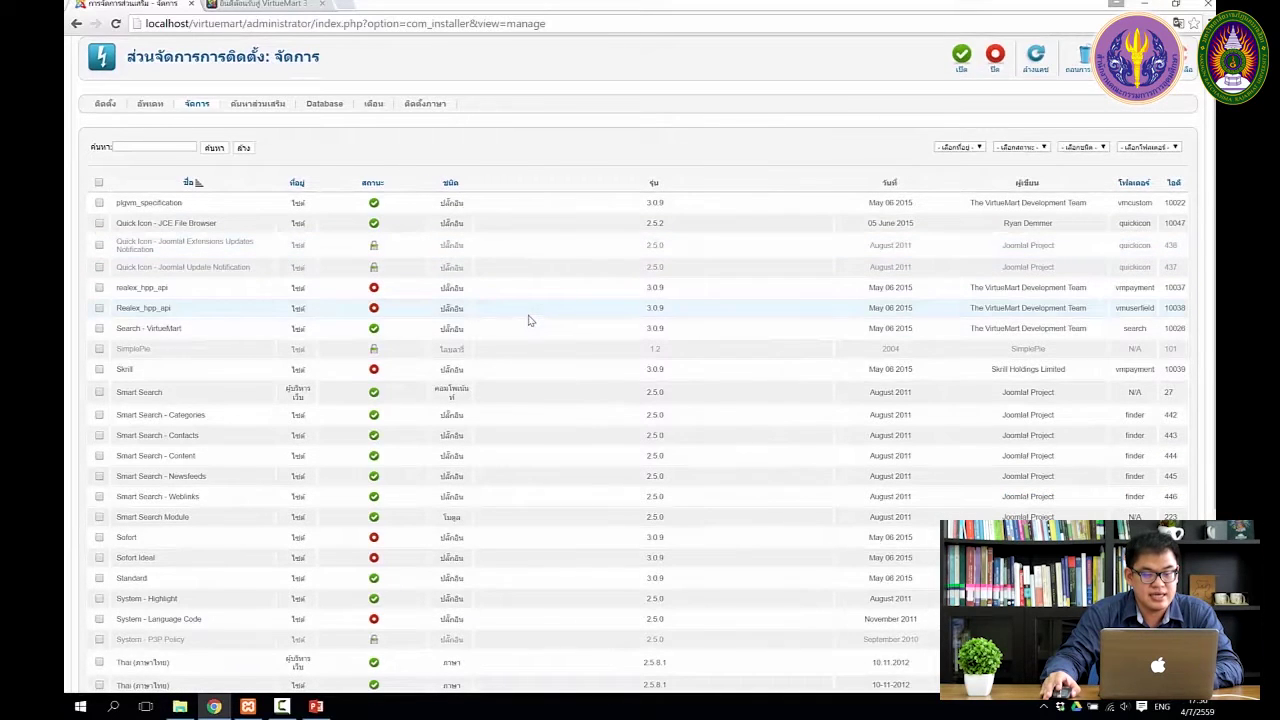
pyautogui.scroll(-1, 530, 321)
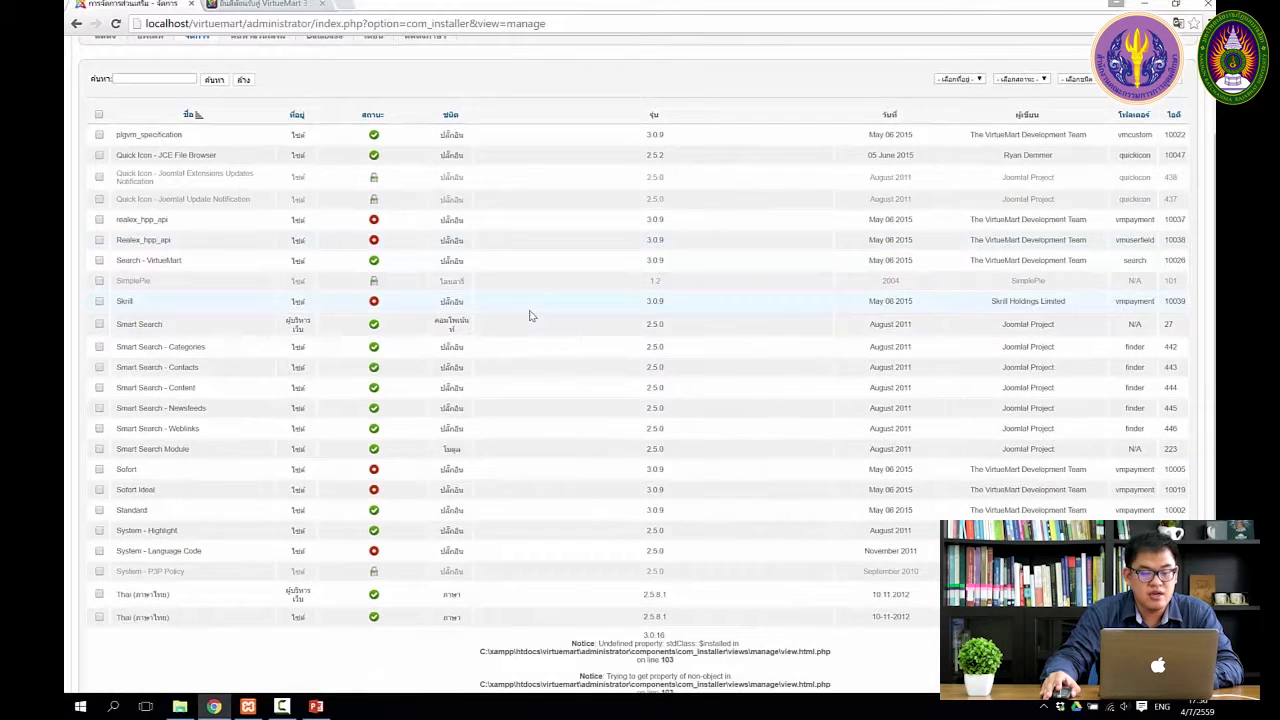
pyautogui.scroll(2, 530, 317)
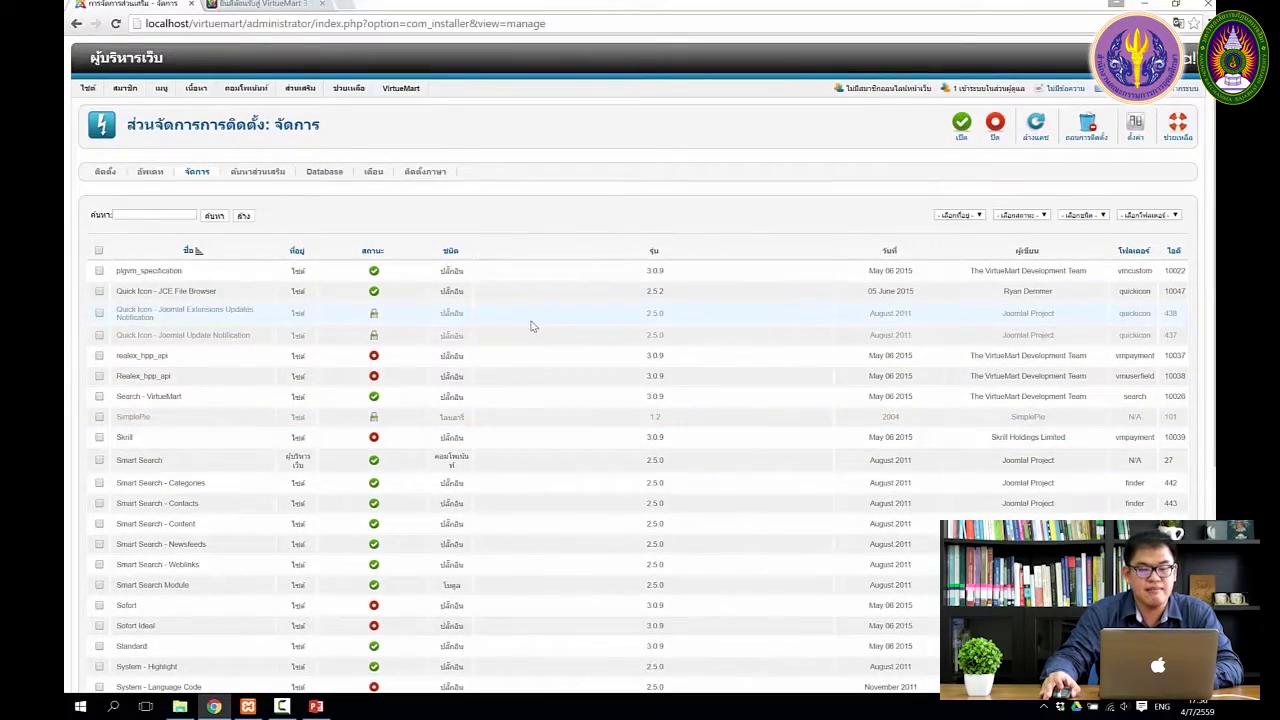